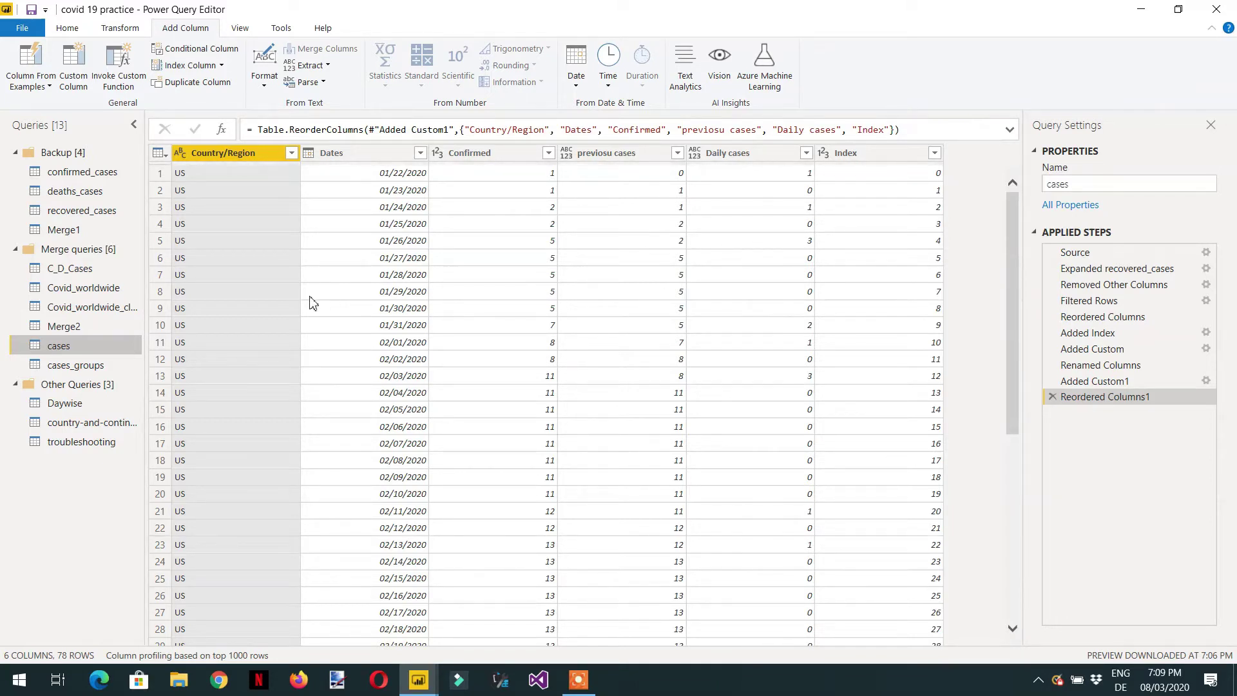
- Review the confirmed, previous and daily case rows of the cases query
{"action": "scroll", "coordinate": [273, 326], "scroll_direction": "down", "scroll_amount": 7}
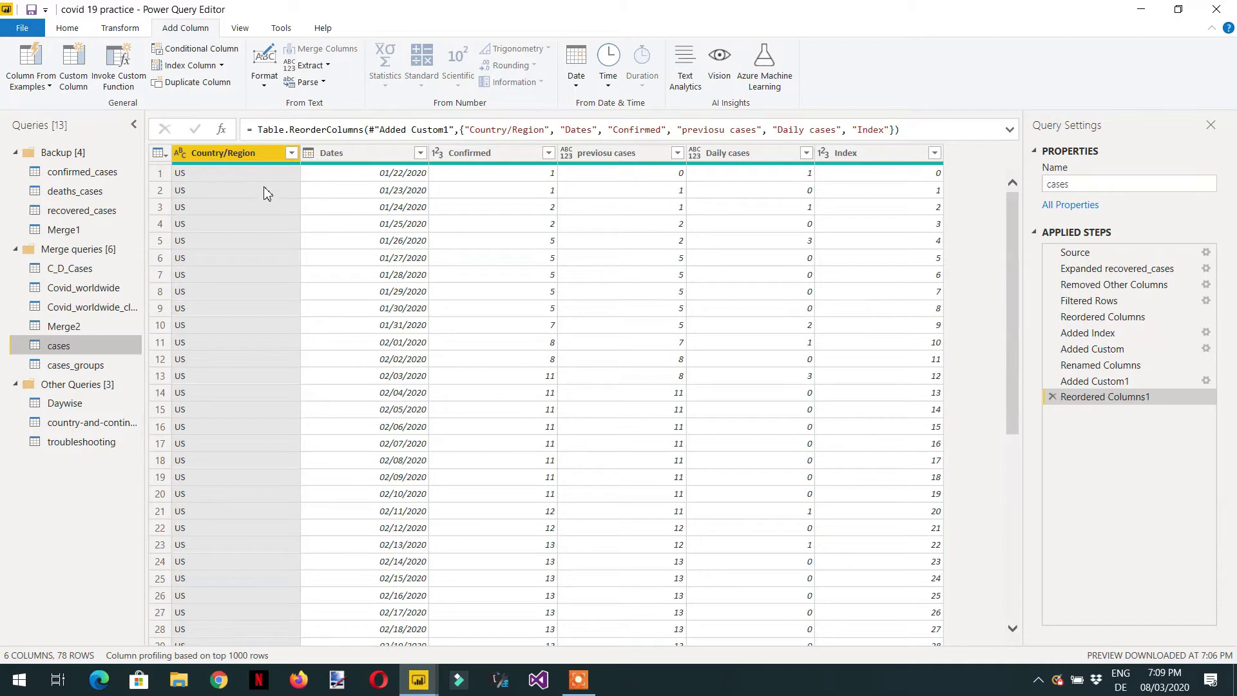
{"action": "scroll", "coordinate": [258, 271], "scroll_direction": "down", "scroll_amount": 5}
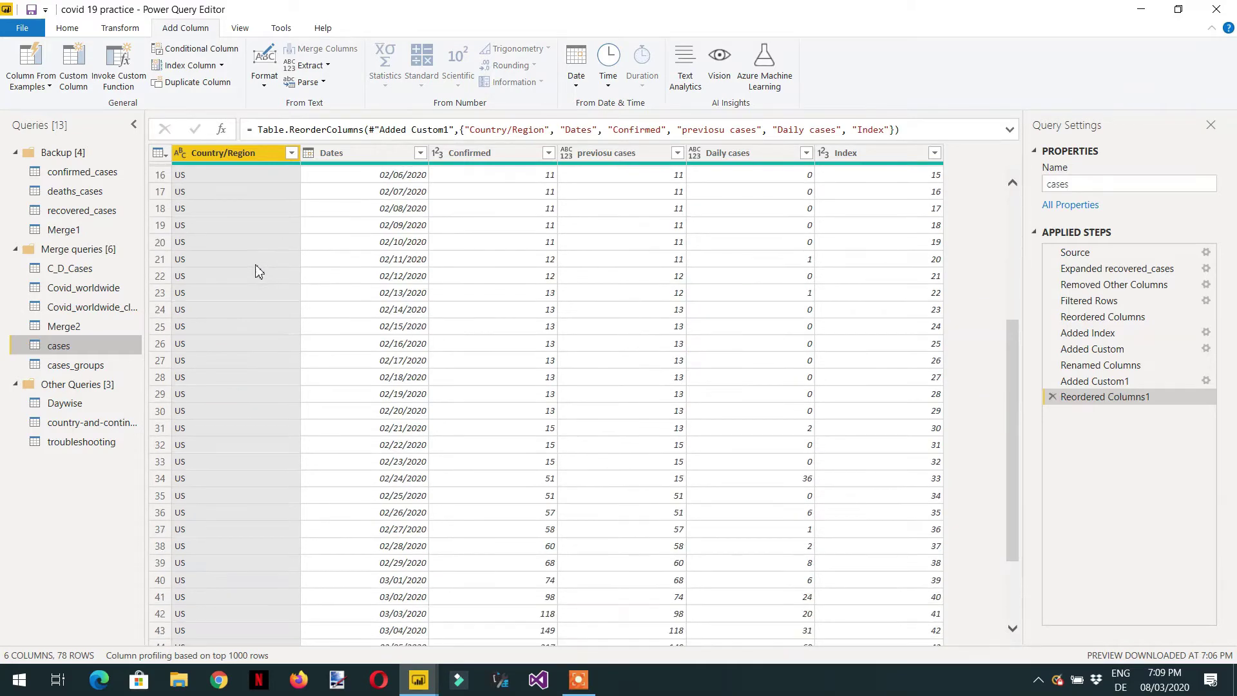
{"action": "scroll", "coordinate": [258, 270], "scroll_direction": "down", "scroll_amount": 1}
{"action": "scroll", "coordinate": [259, 273], "scroll_direction": "up", "scroll_amount": 5}
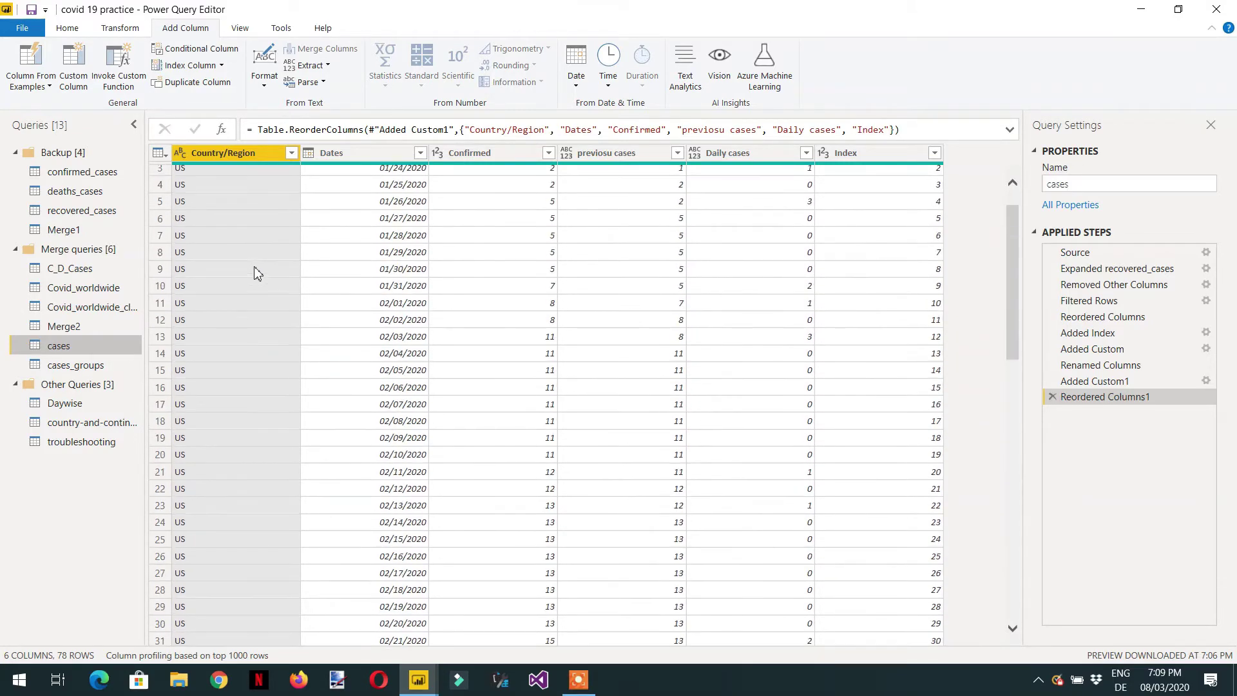
{"action": "scroll", "coordinate": [257, 273], "scroll_direction": "up", "scroll_amount": 1}
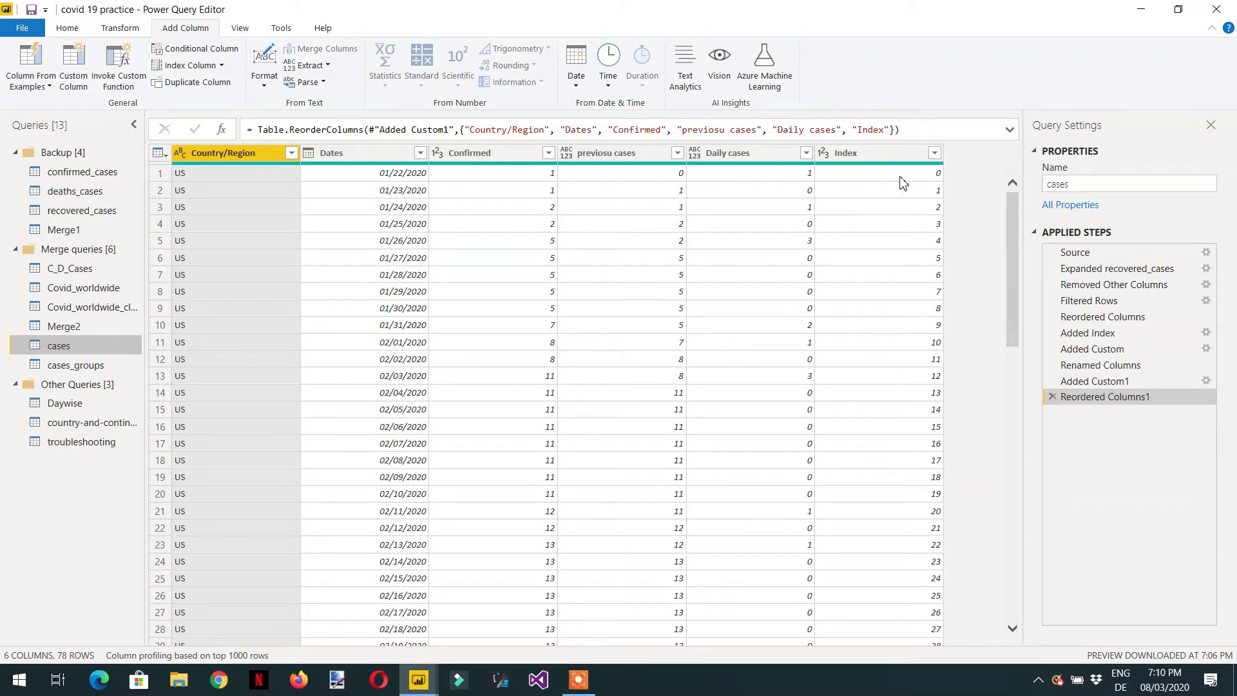
- Add an index column starting from 0 to the cases_groups query
{"action": "left_click", "coordinate": [80, 369]}
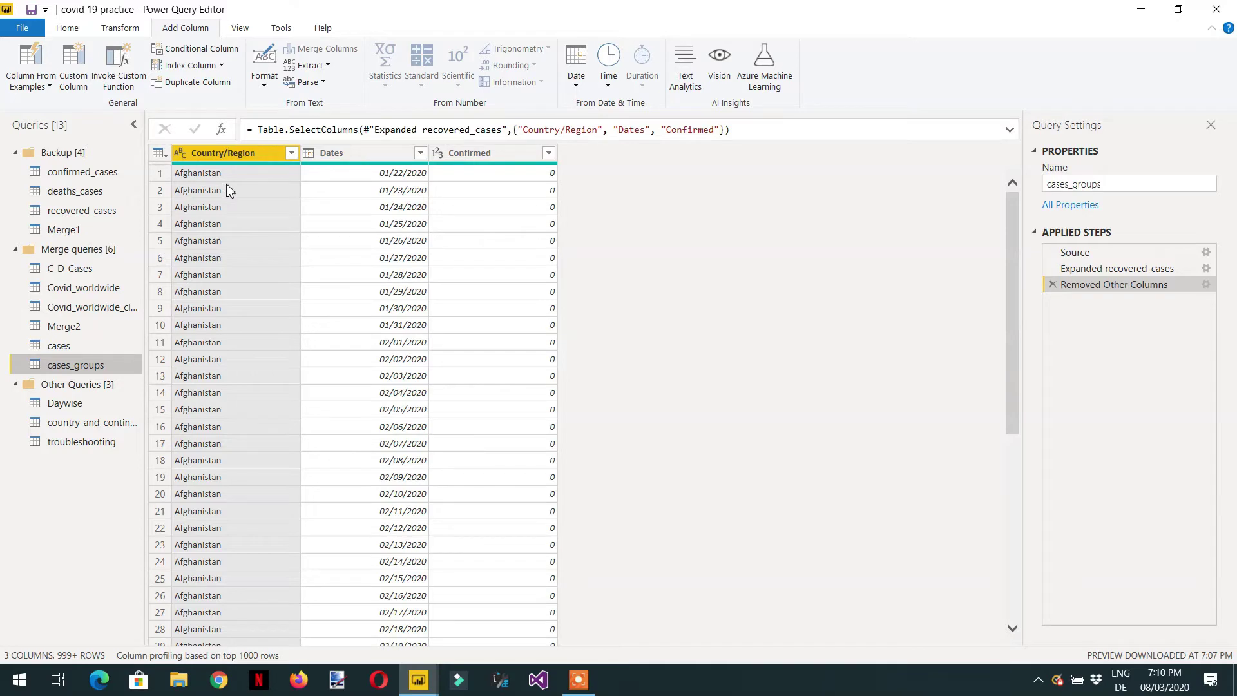
{"action": "left_click", "coordinate": [221, 65]}
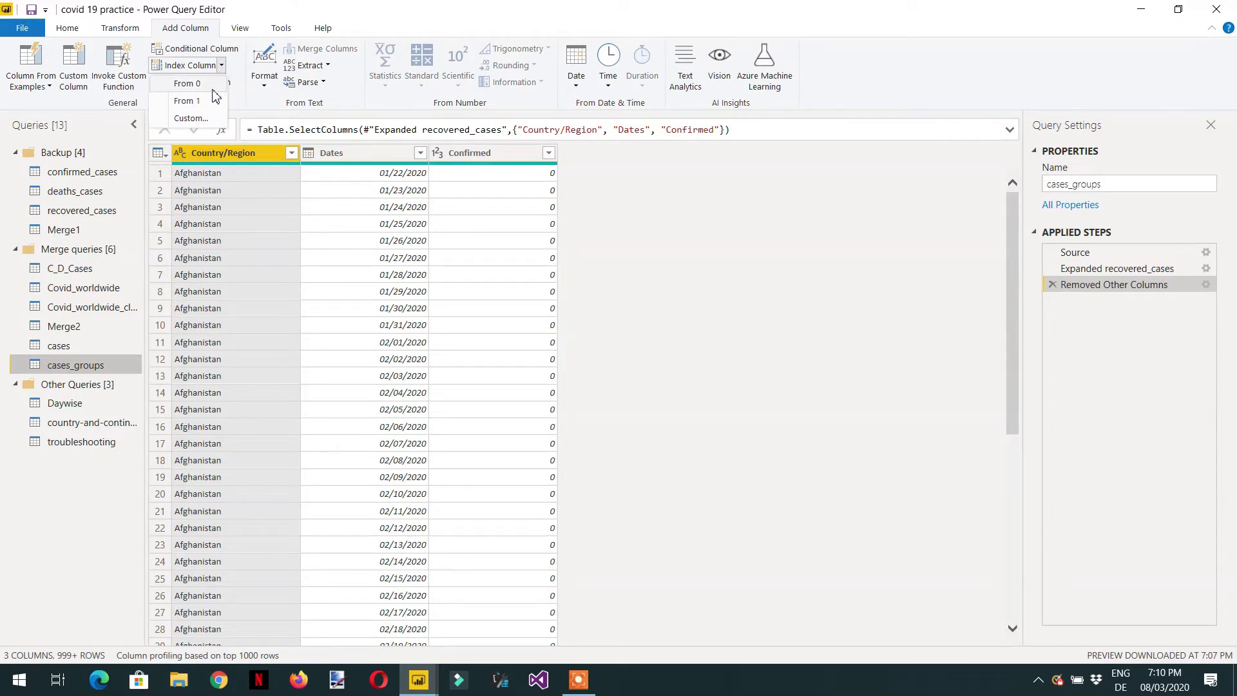
{"action": "left_click", "coordinate": [206, 83]}
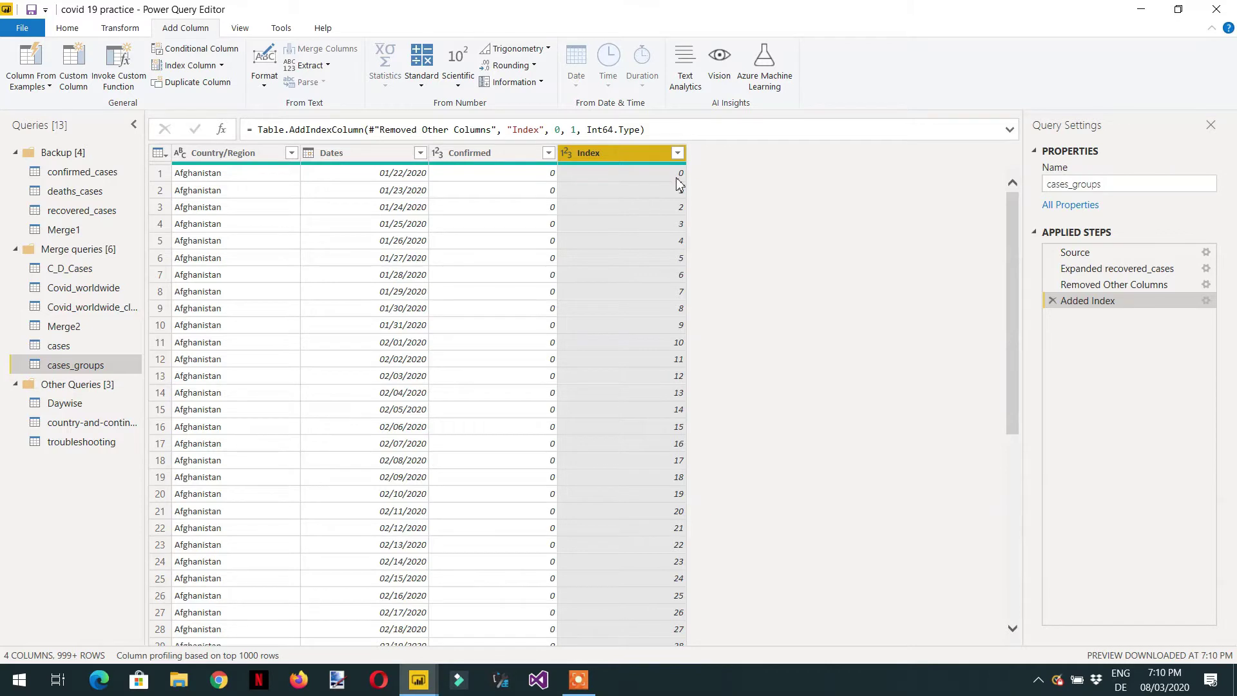
- Check how the index values run across the change from Afghanistan to Albania
{"action": "scroll", "coordinate": [258, 251], "scroll_direction": "down", "scroll_amount": 4}
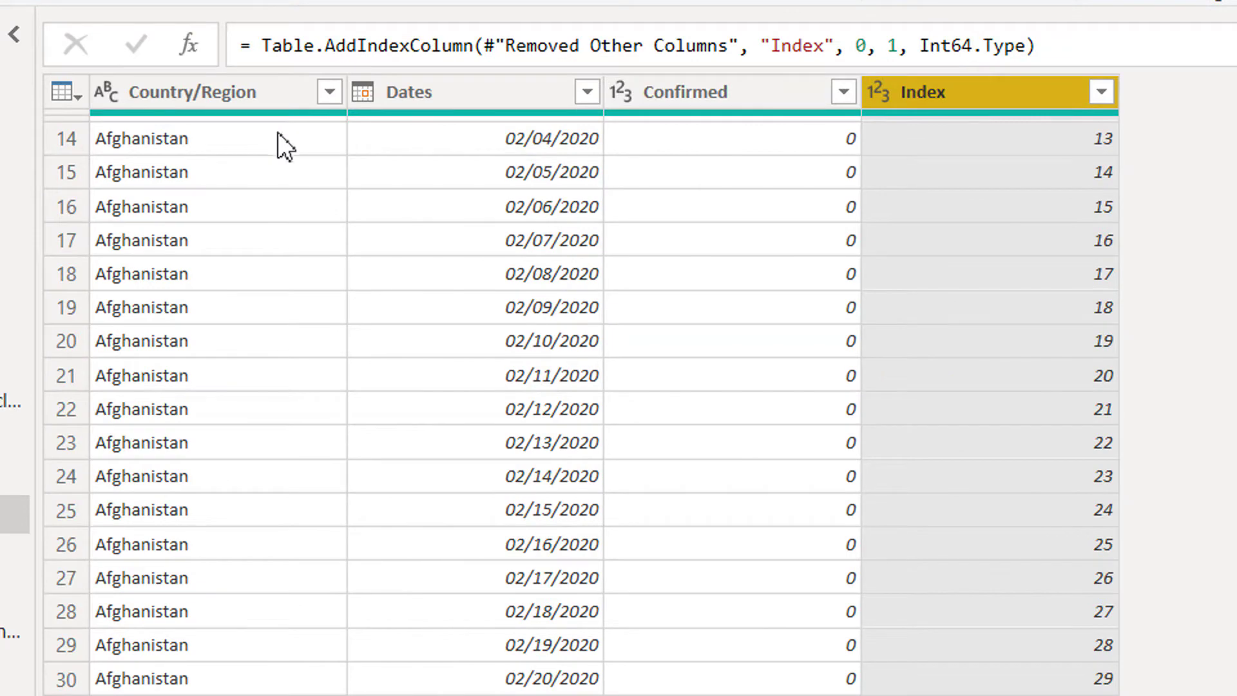
{"action": "scroll", "coordinate": [283, 180], "scroll_direction": "down", "scroll_amount": 8}
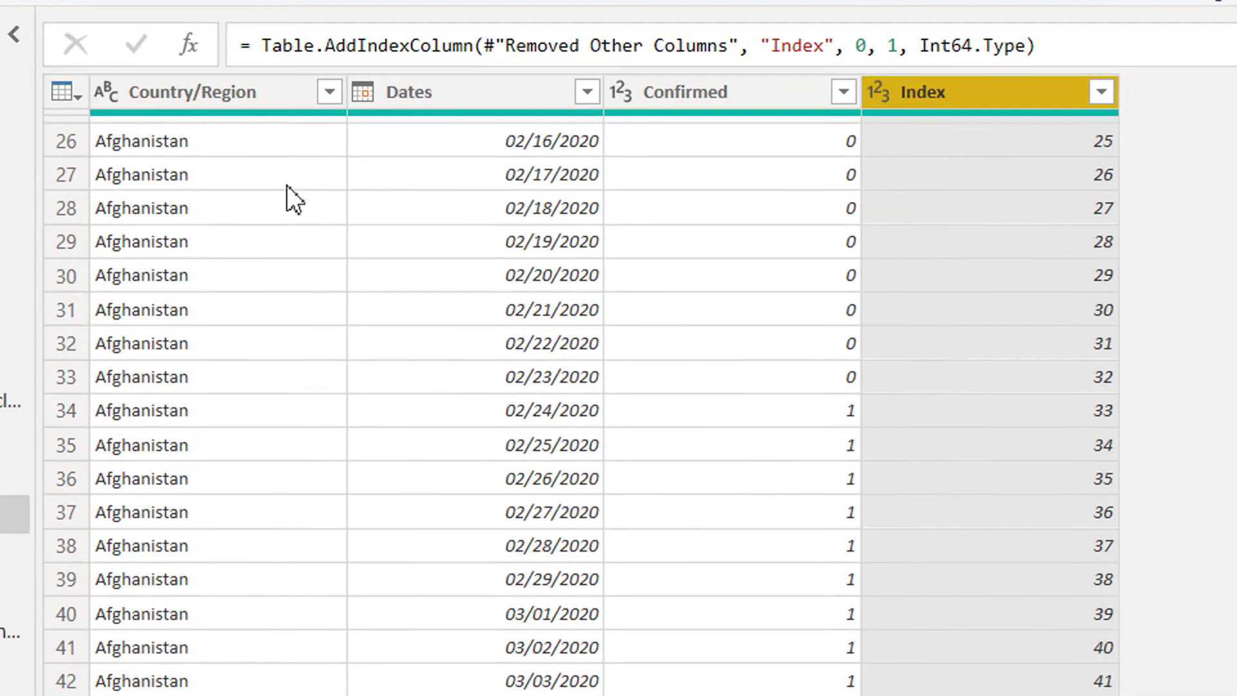
{"action": "scroll", "coordinate": [287, 187], "scroll_direction": "down", "scroll_amount": 11}
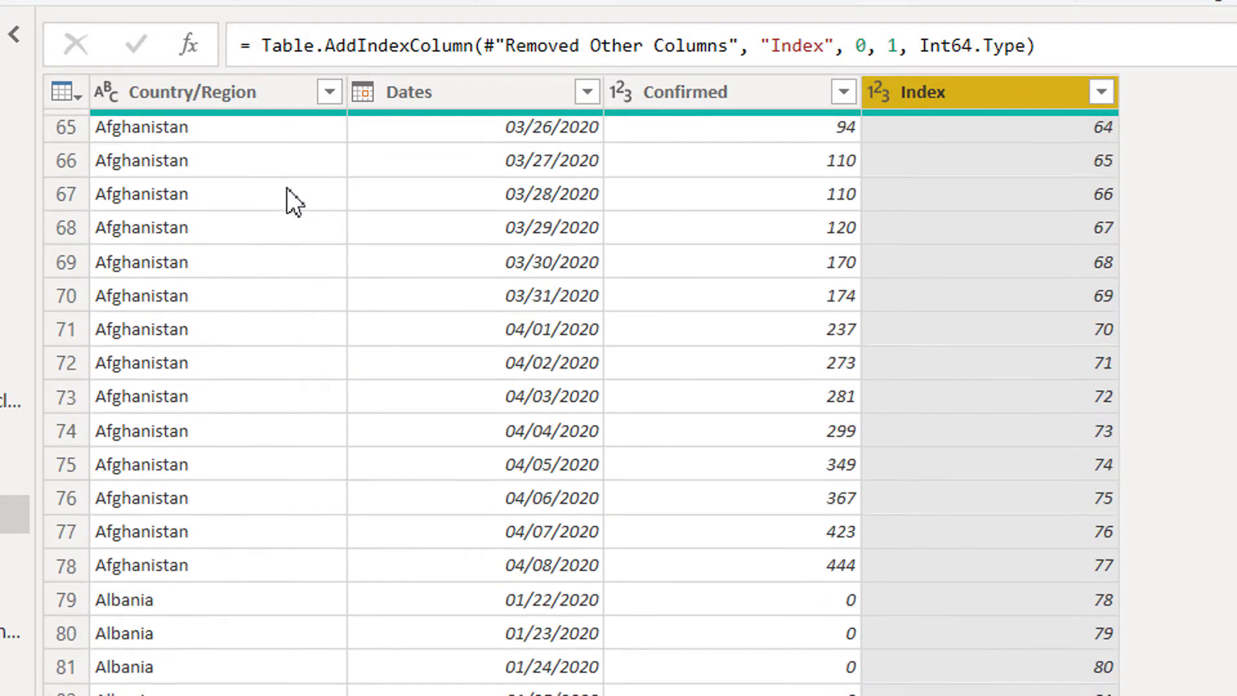
{"action": "scroll", "coordinate": [284, 190], "scroll_direction": "up", "scroll_amount": 2}
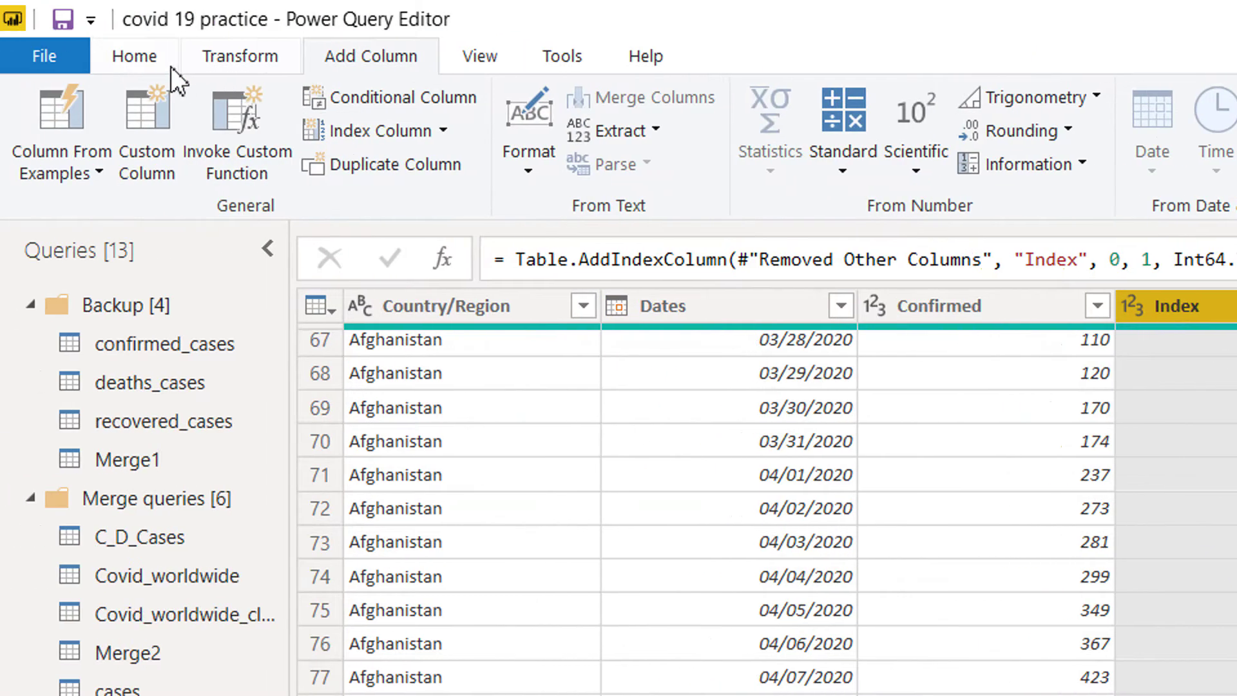
- Inspect the Table.AddIndexColumn line in the query's M code in the Advanced Editor, and close the editor
{"action": "left_click", "coordinate": [483, 60]}
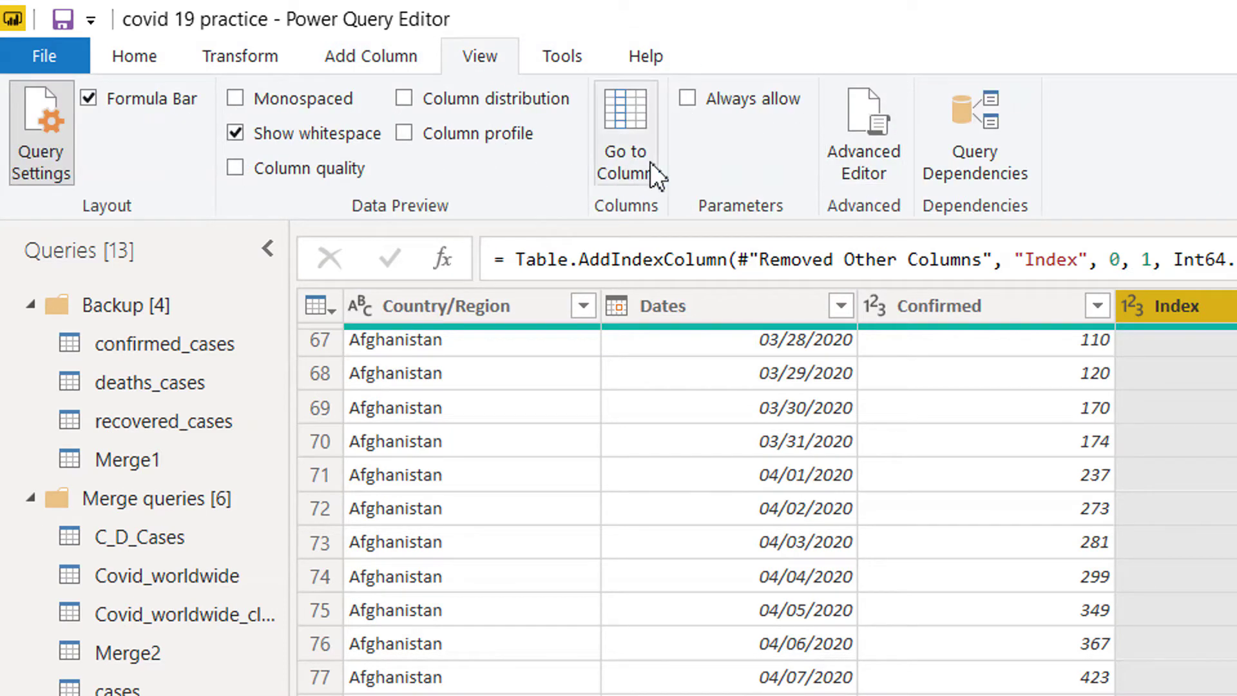
{"action": "left_click", "coordinate": [874, 169]}
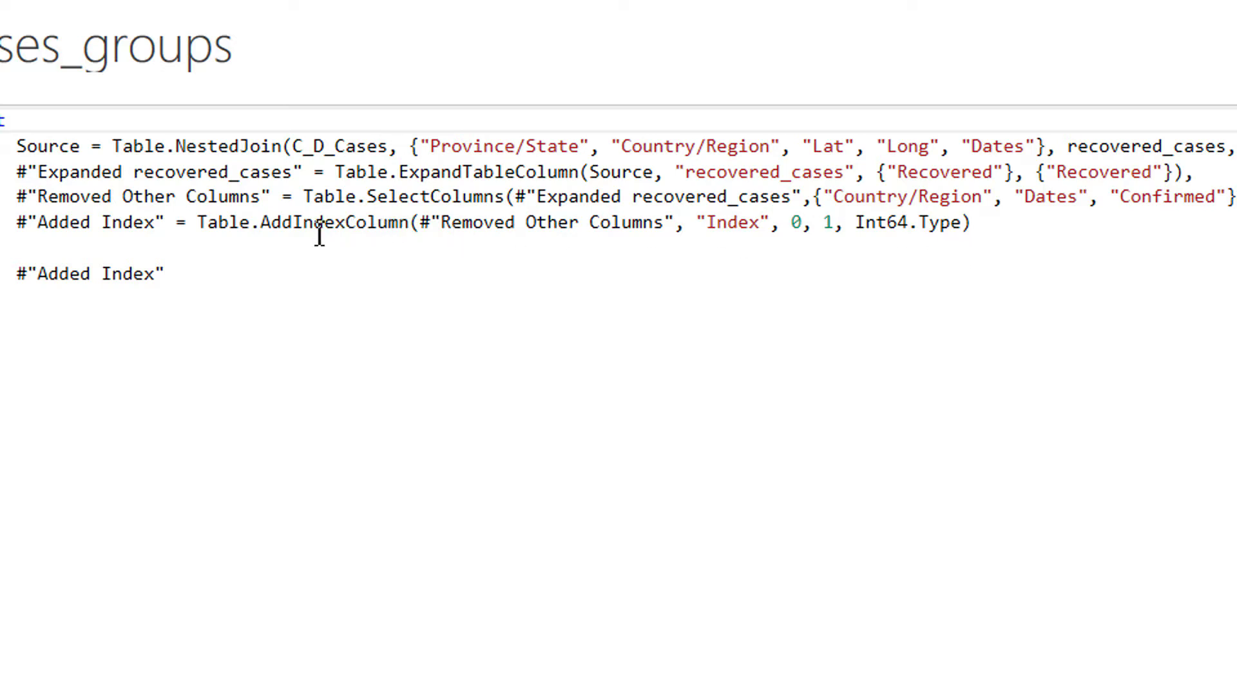
{"action": "left_click_drag", "start_coordinate": [272, 223], "coordinate": [390, 229]}
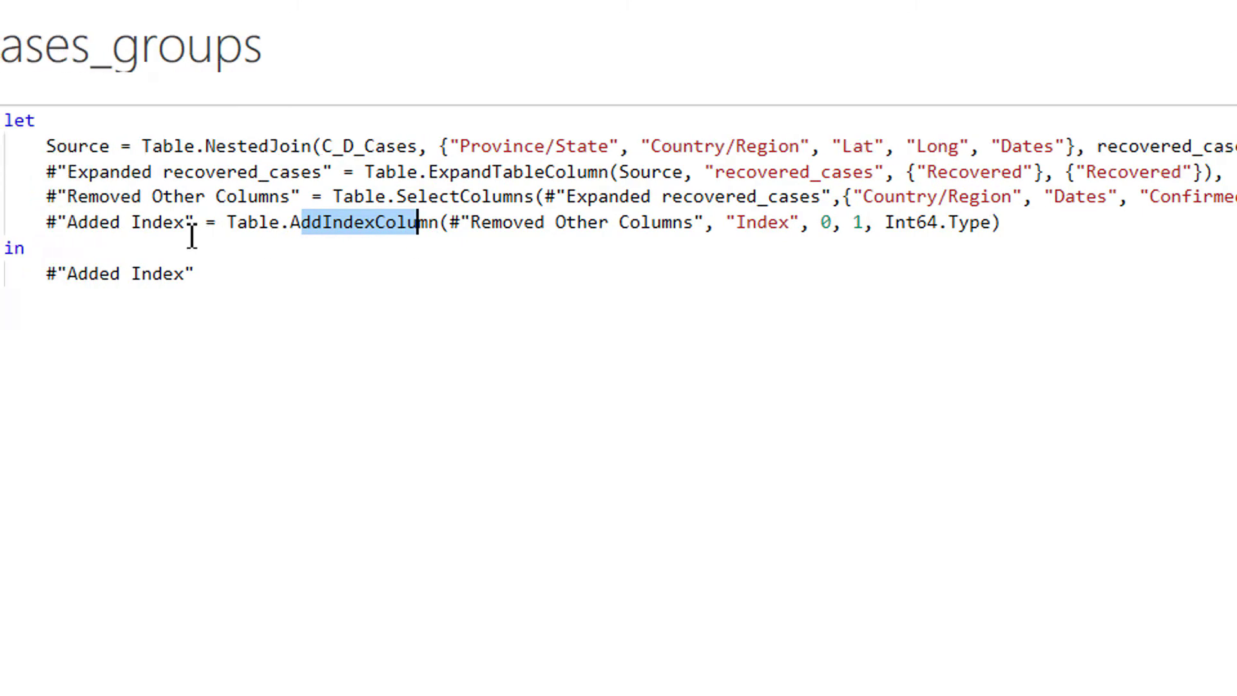
{"action": "left_click", "coordinate": [1151, 646]}
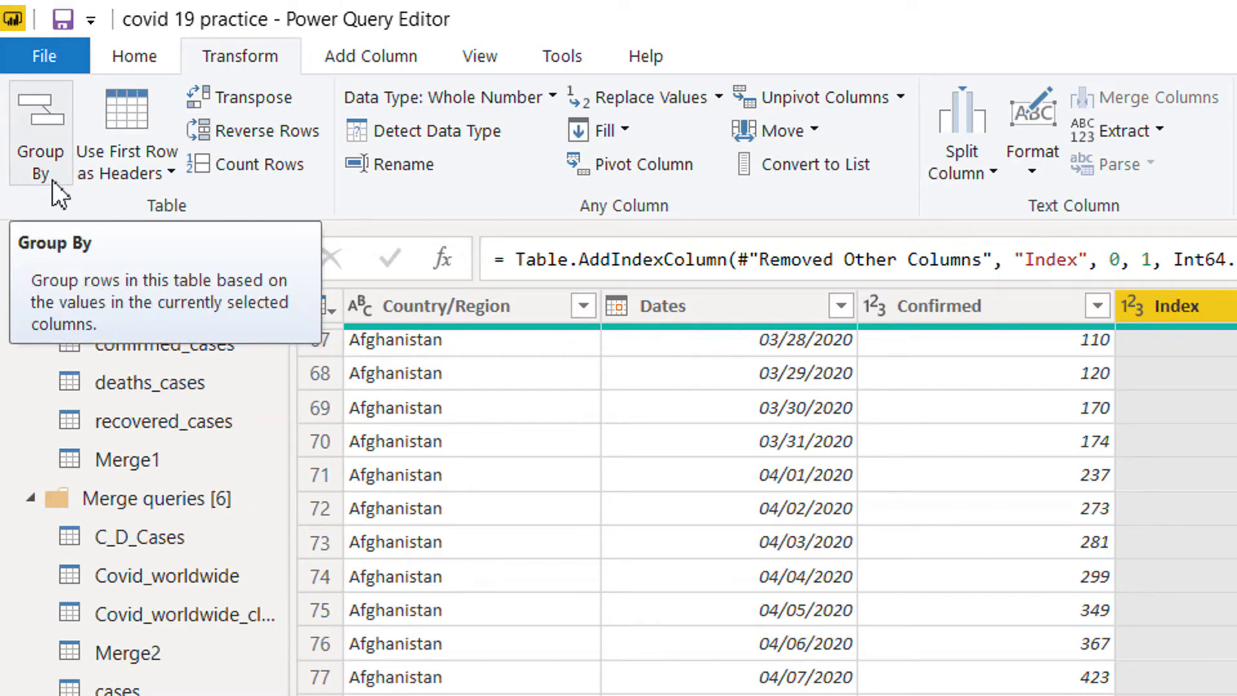
- Group the rows by Country/Region into a new column named "country groups" using the All Rows operation
{"action": "left_click", "coordinate": [52, 180]}
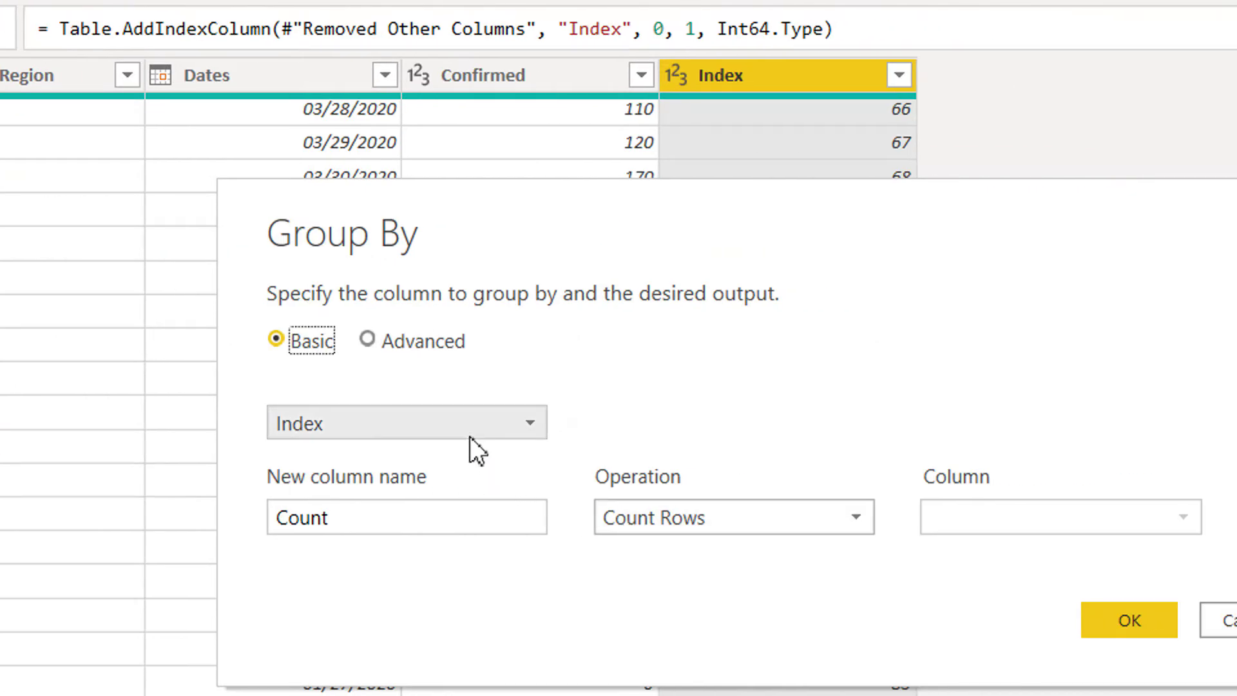
{"action": "left_click", "coordinate": [469, 431]}
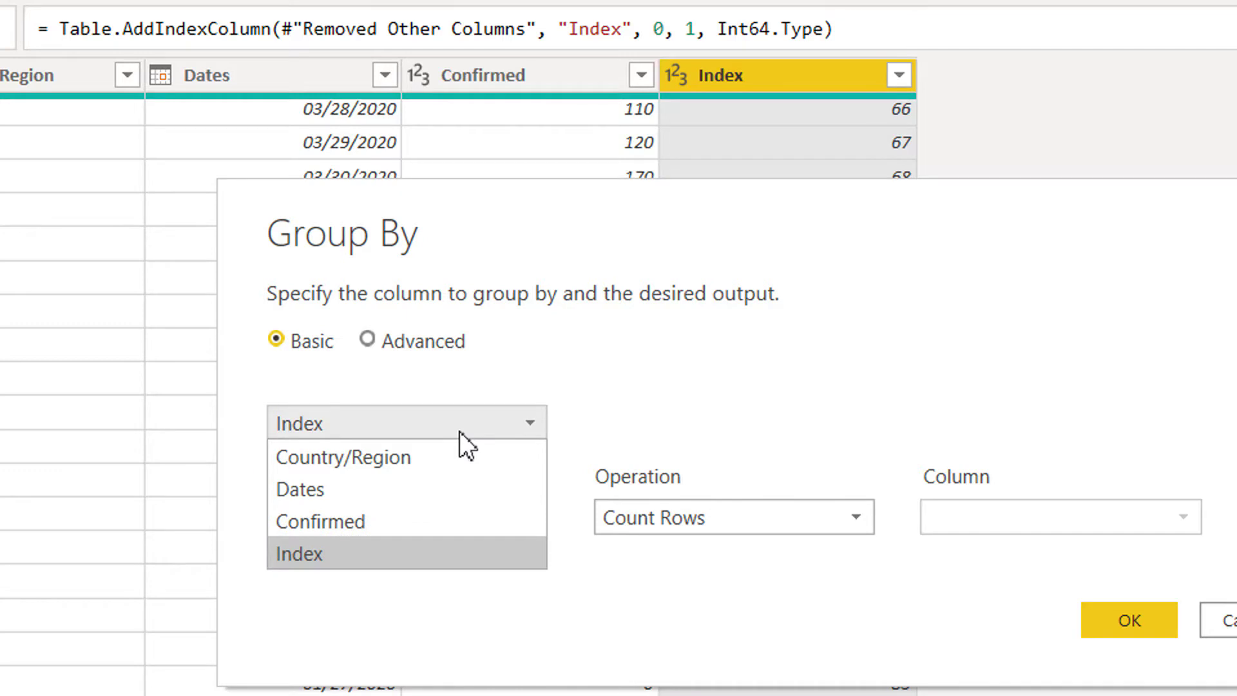
{"action": "left_click", "coordinate": [422, 456]}
{"action": "left_click", "coordinate": [404, 519]}
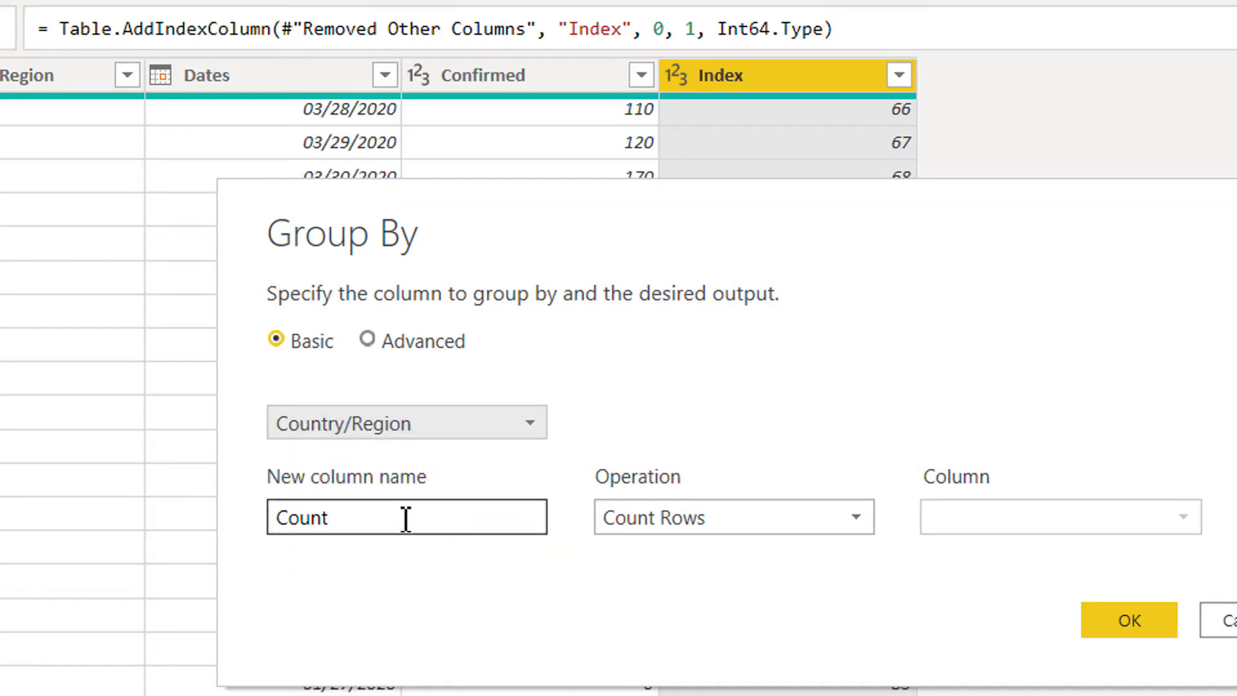
{"action": "left_click_drag", "start_coordinate": [384, 516], "coordinate": [271, 517]}
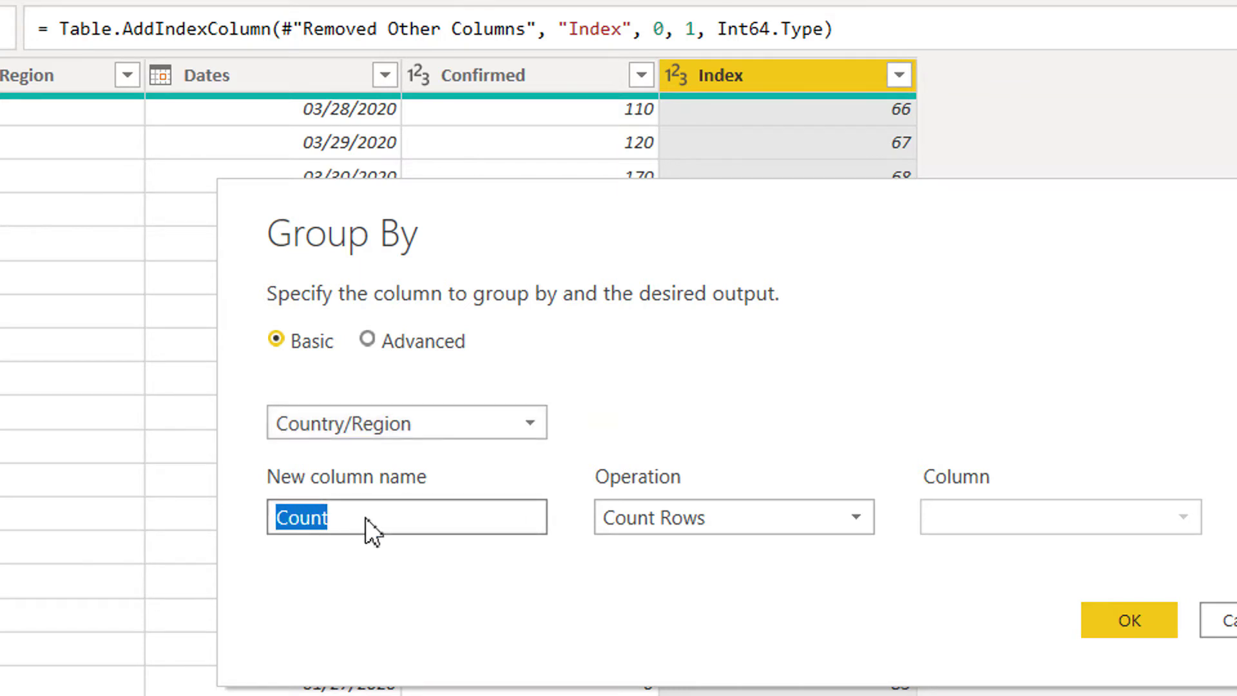
{"action": "type", "text": "countr"}
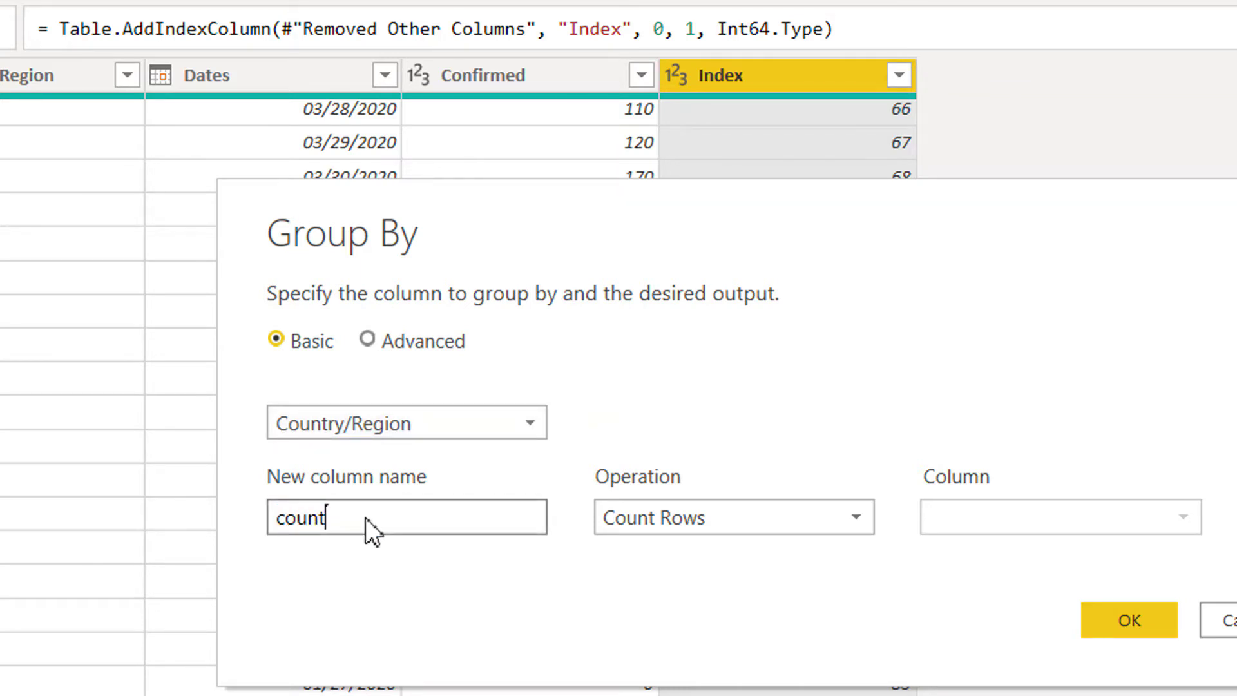
{"action": "type", "text": "y groups"}
{"action": "left_click", "coordinate": [745, 518]}
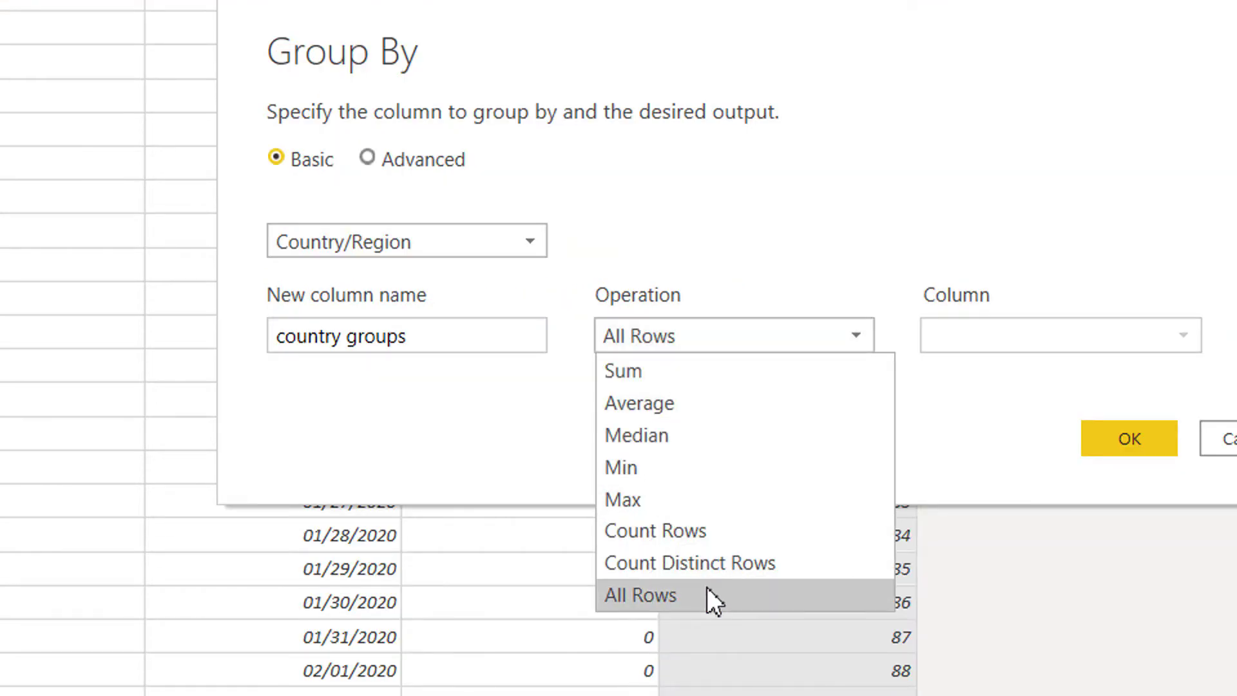
{"action": "left_click", "coordinate": [705, 695]}
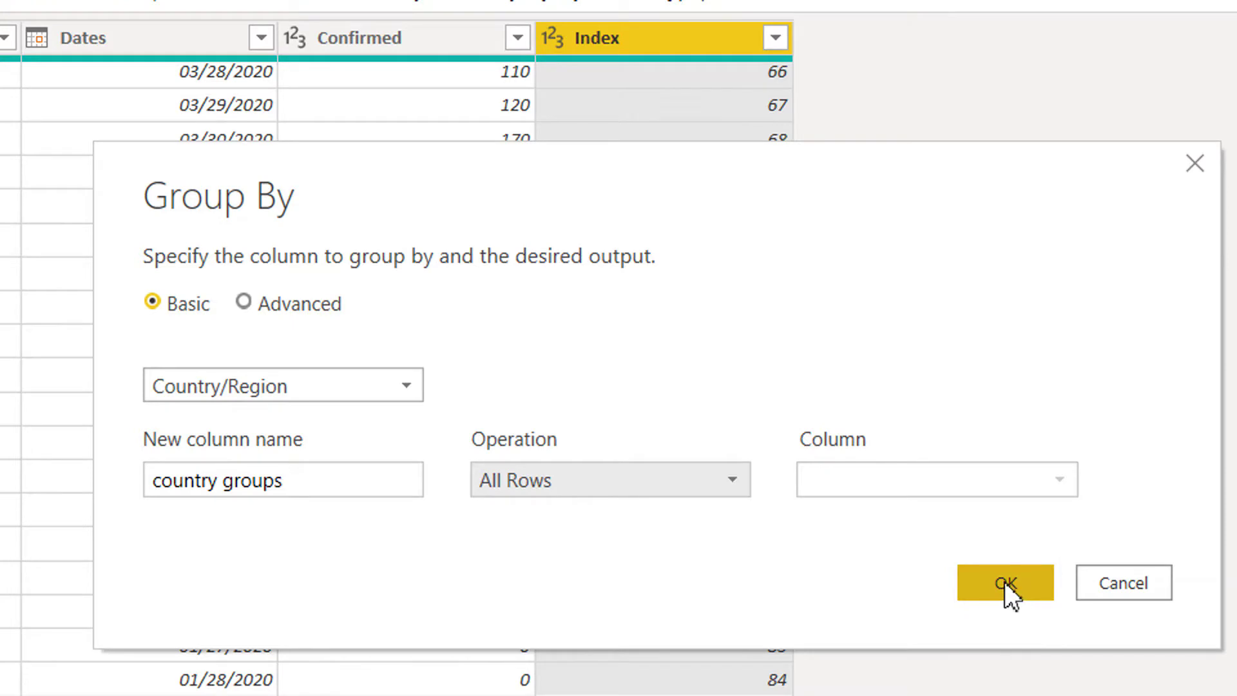
{"action": "left_click", "coordinate": [1004, 581]}
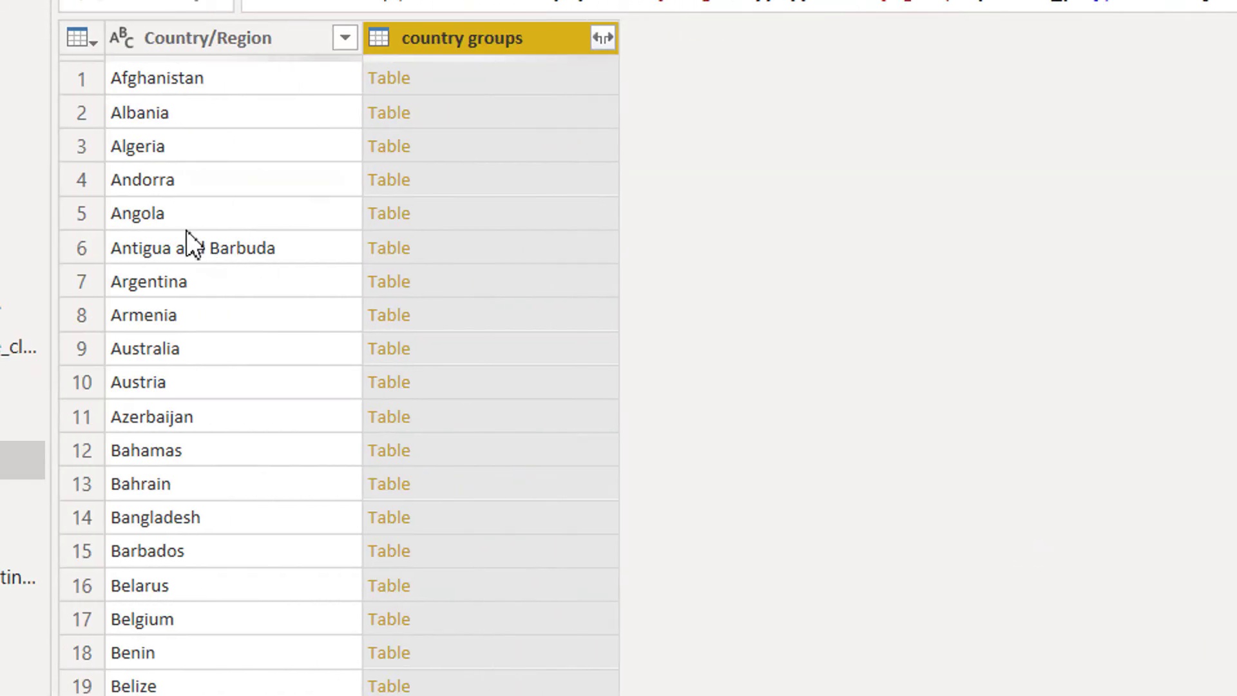
- Preview the nested tables in country groups and compare them with the Added Index step's data, returning to Grouped Rows
{"action": "left_click", "coordinate": [396, 88]}
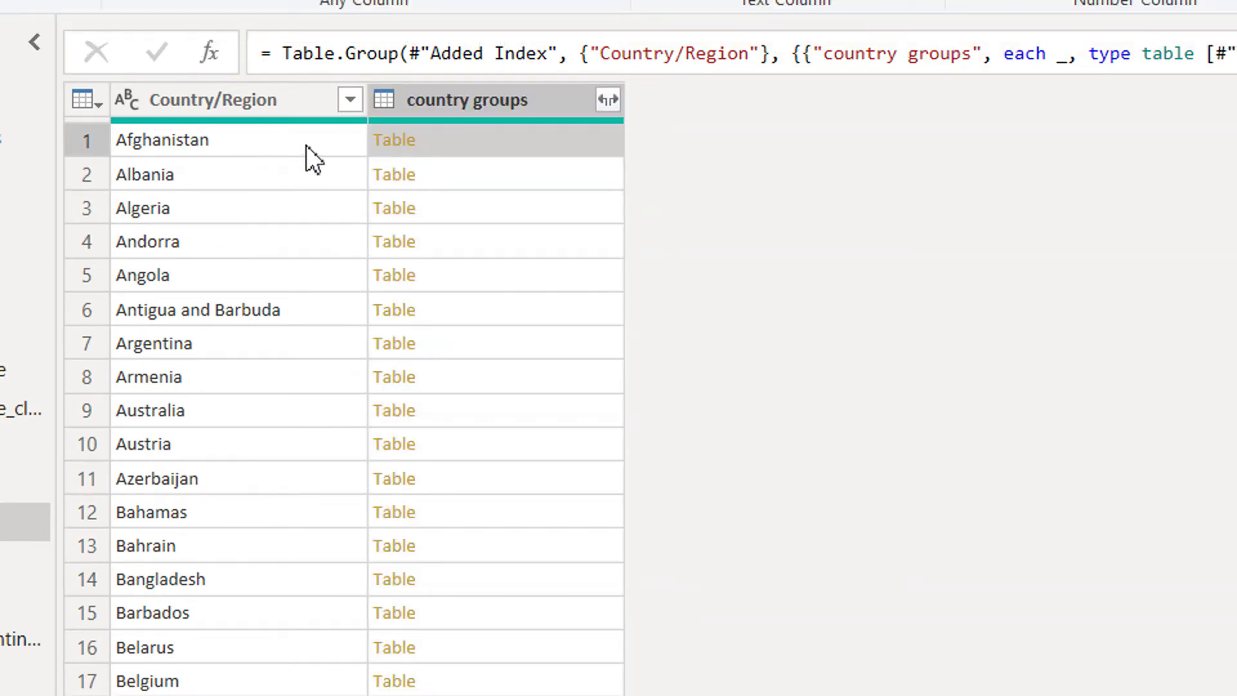
{"action": "left_click", "coordinate": [480, 172]}
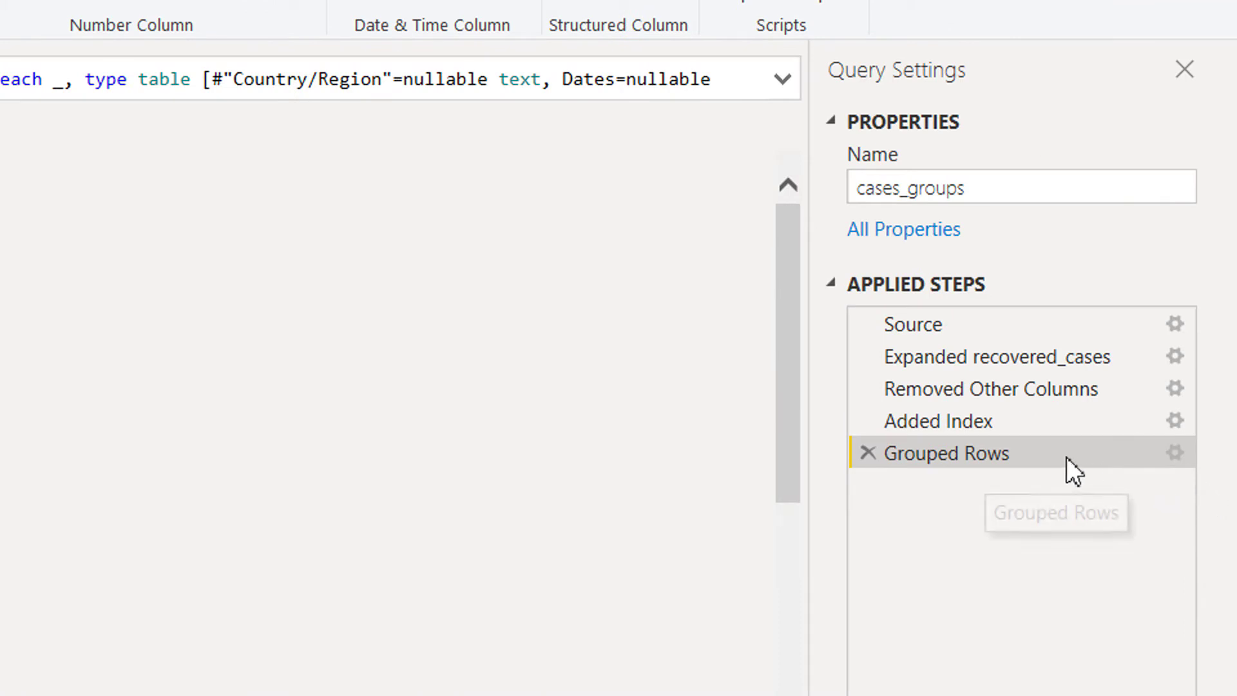
{"action": "left_click", "coordinate": [942, 420]}
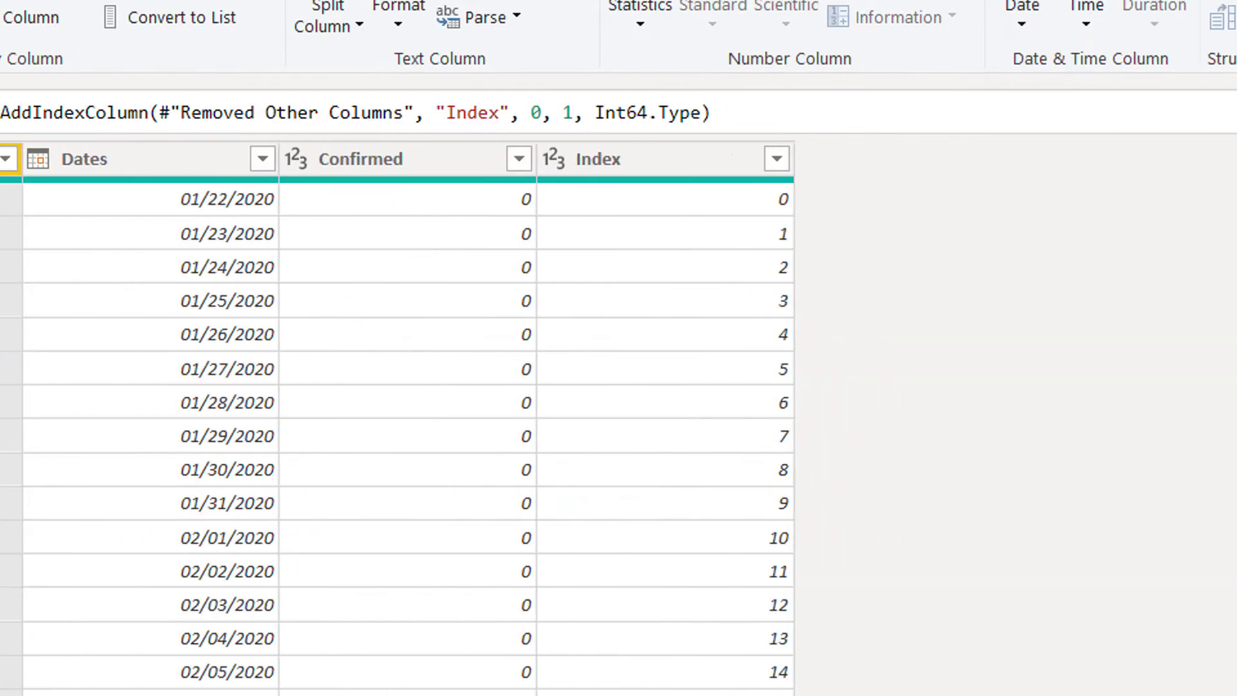
{"action": "left_click", "coordinate": [1057, 505]}
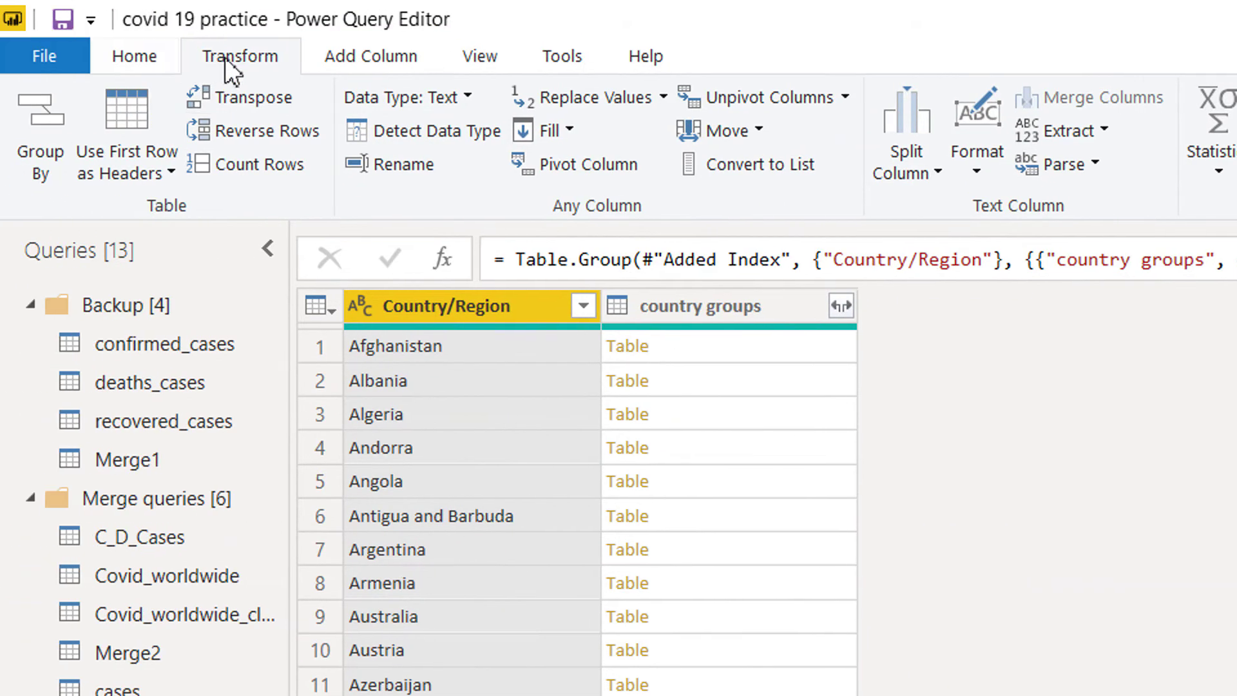
- Start a new custom column in the grouped query and name it Indexgroup
{"action": "left_click", "coordinate": [384, 56]}
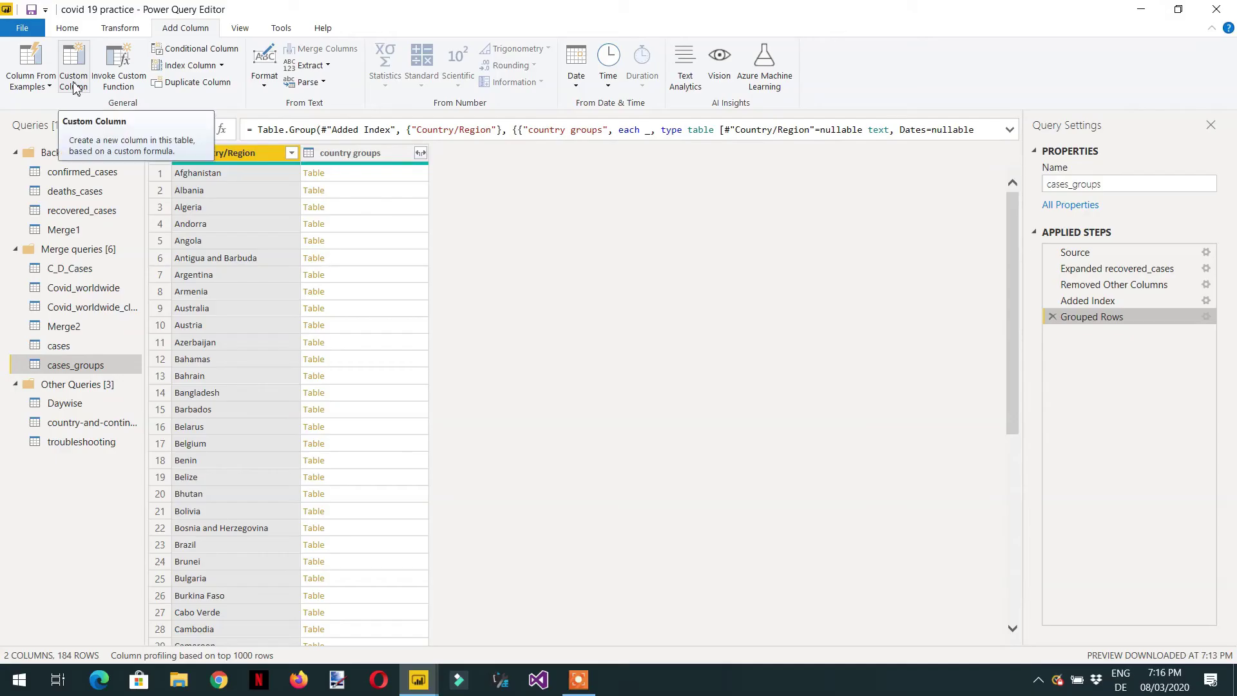
{"action": "left_click", "coordinate": [74, 86]}
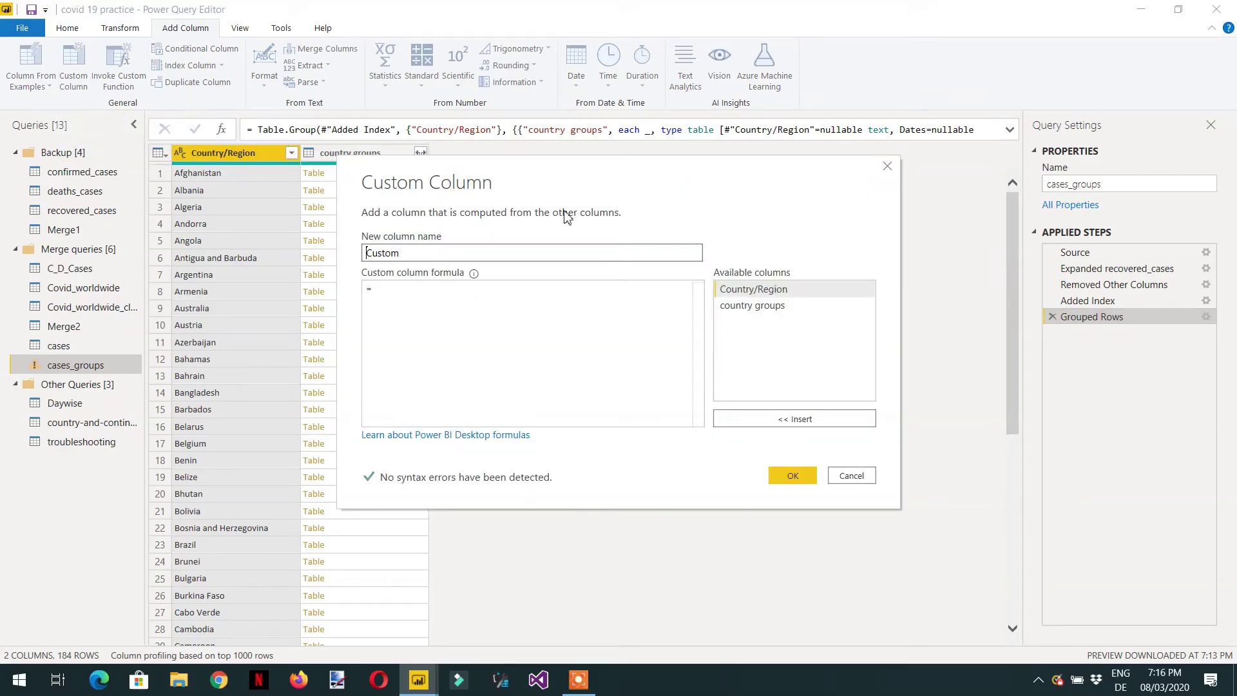
{"action": "double_click", "coordinate": [427, 251]}
{"action": "type", "text": "new"}
{"action": "key", "text": "BackSpace"}
{"action": "key", "text": "BackSpace"}
{"action": "key", "text": "BackSpace"}
{"action": "key", "text": "BackSpace"}
{"action": "type", "text": "Indexgro"}
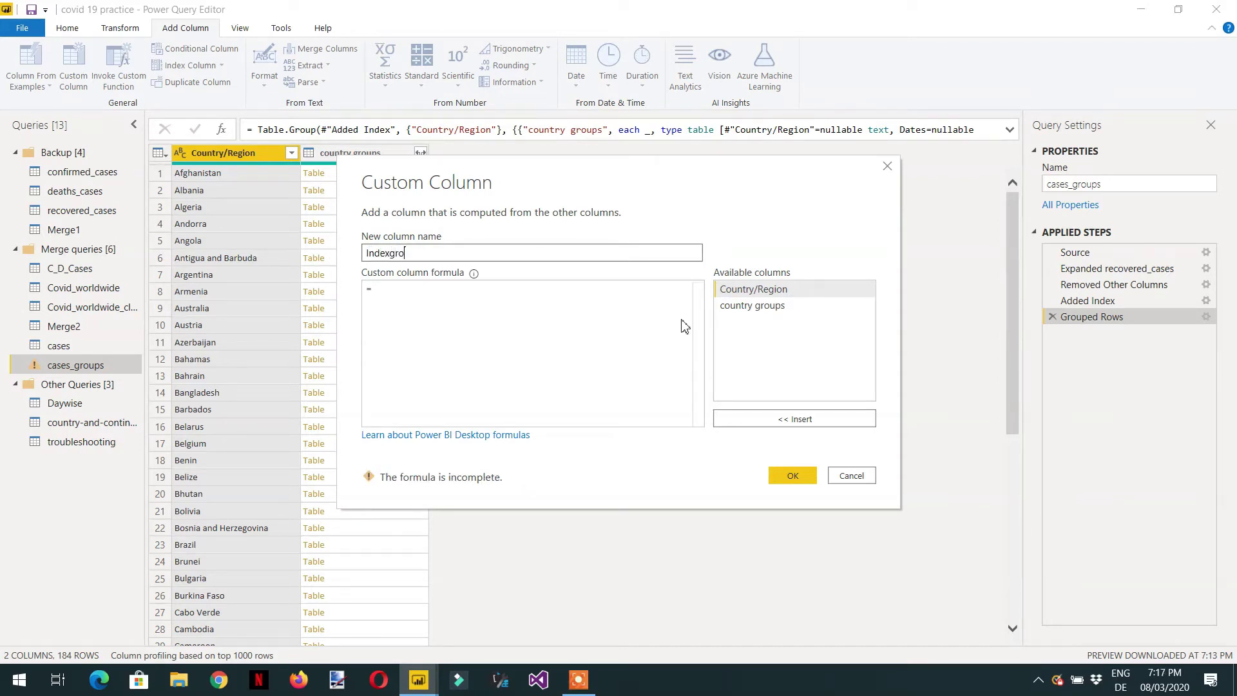
{"action": "type", "text": "up"}
- Begin the Indexgroup column's formula with the suggested Table.AddIndexColumn function and an opening parenthesis
{"action": "left_click", "coordinate": [407, 300]}
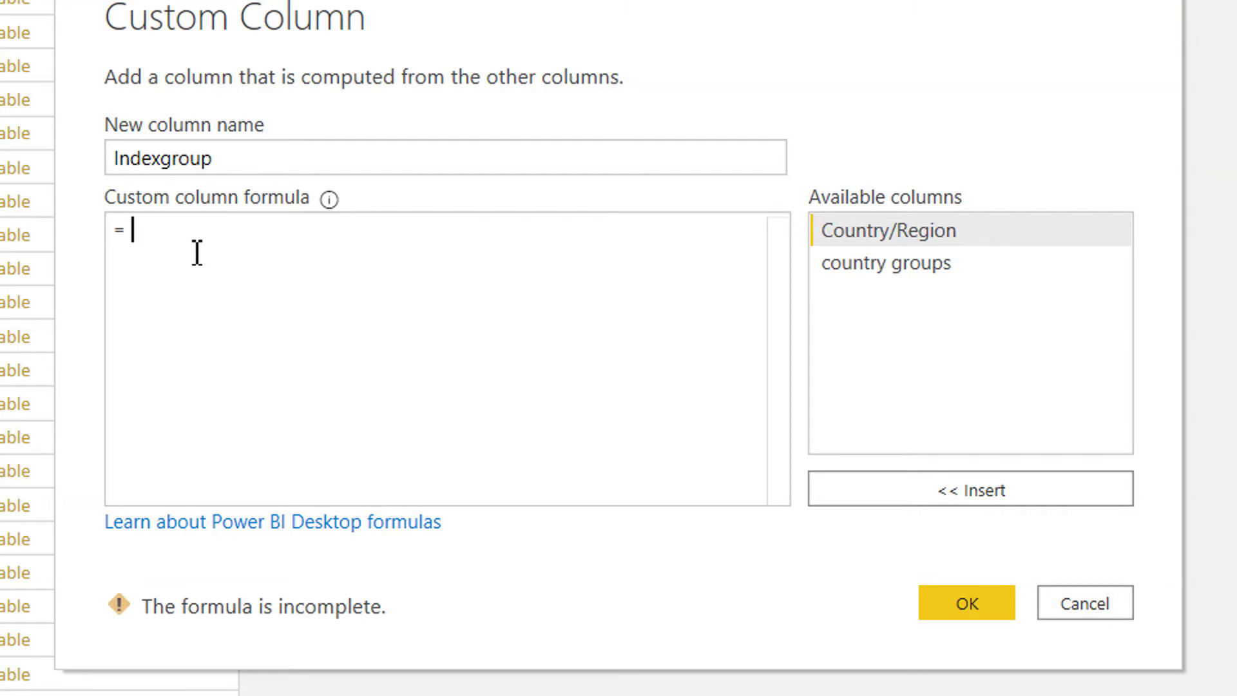
{"action": "type", "text": "Table"}
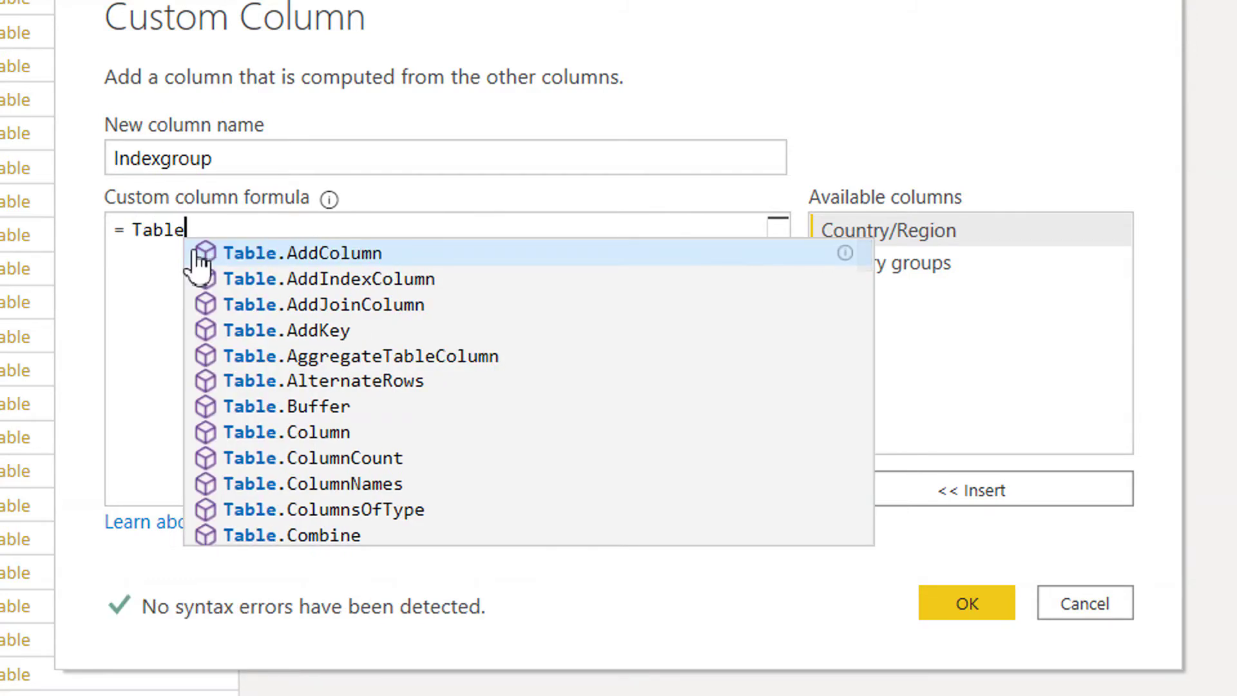
{"action": "type", "text": ".ad"}
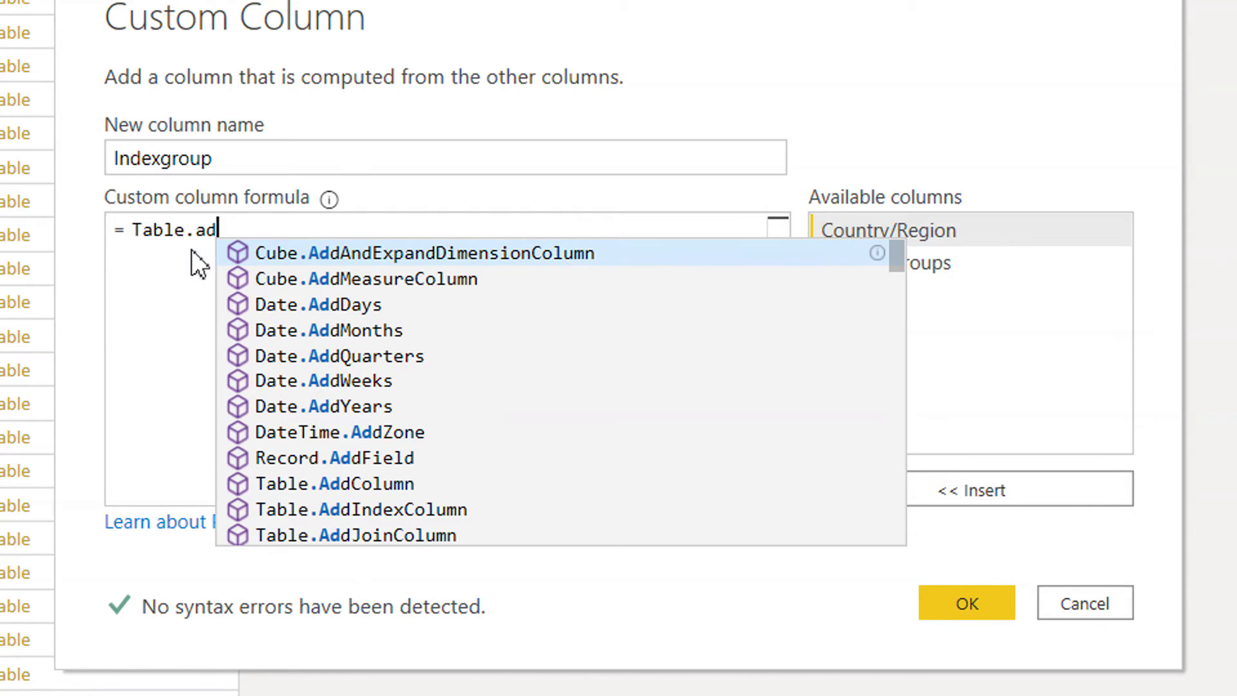
{"action": "type", "text": "di"}
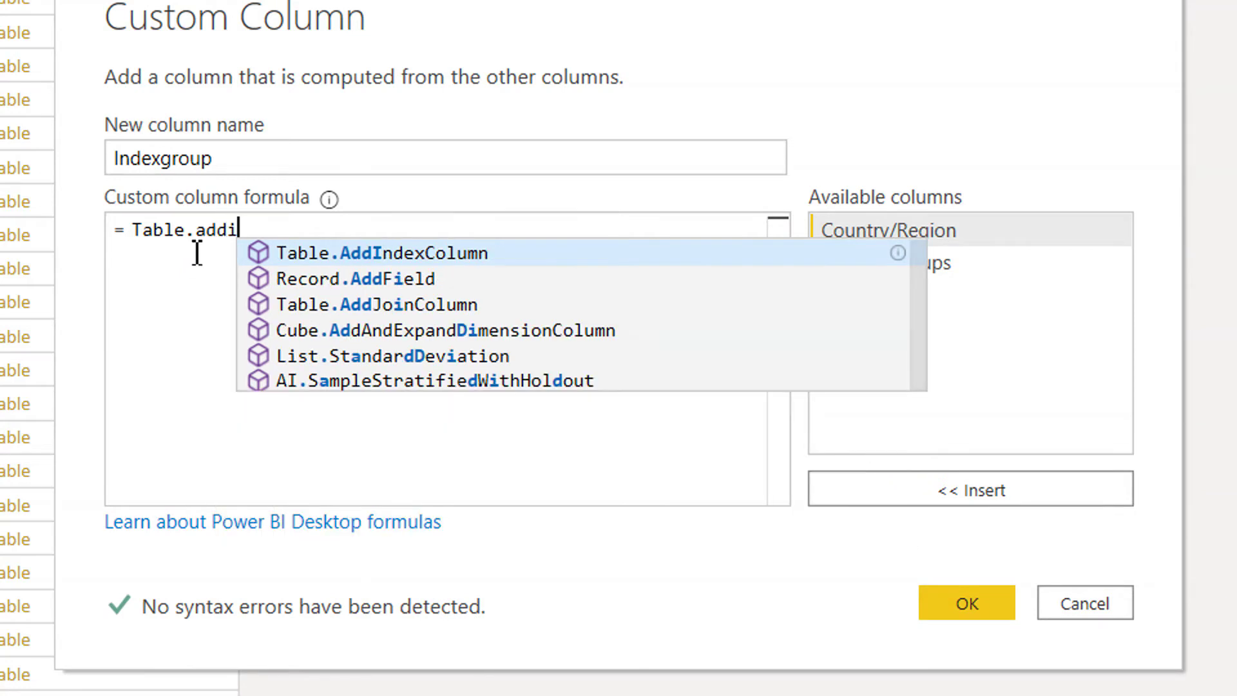
{"action": "type", "text": "n"}
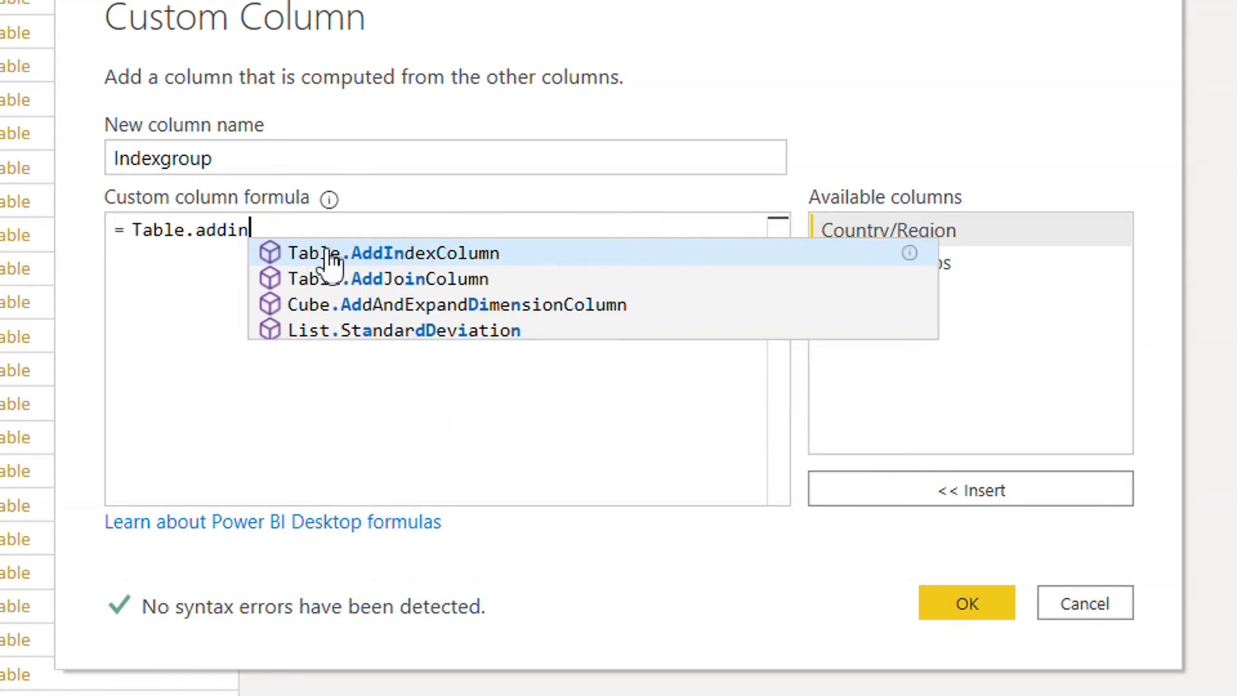
{"action": "left_click", "coordinate": [370, 261]}
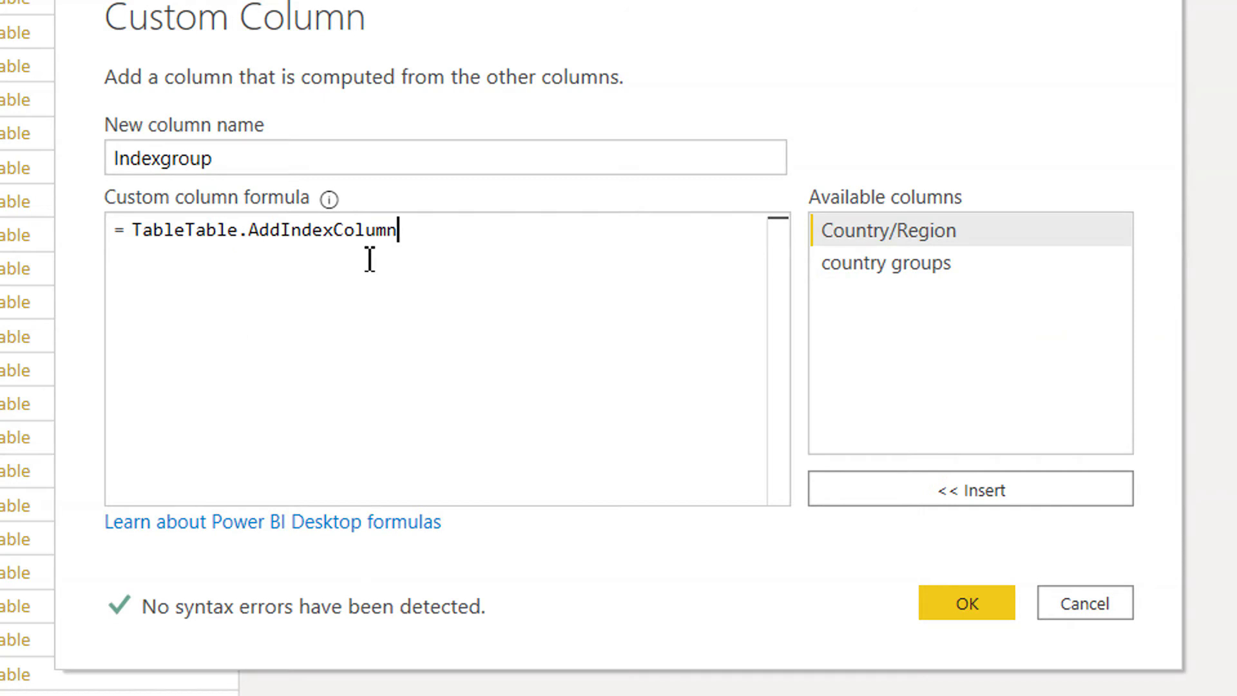
{"action": "type", "text": "("}
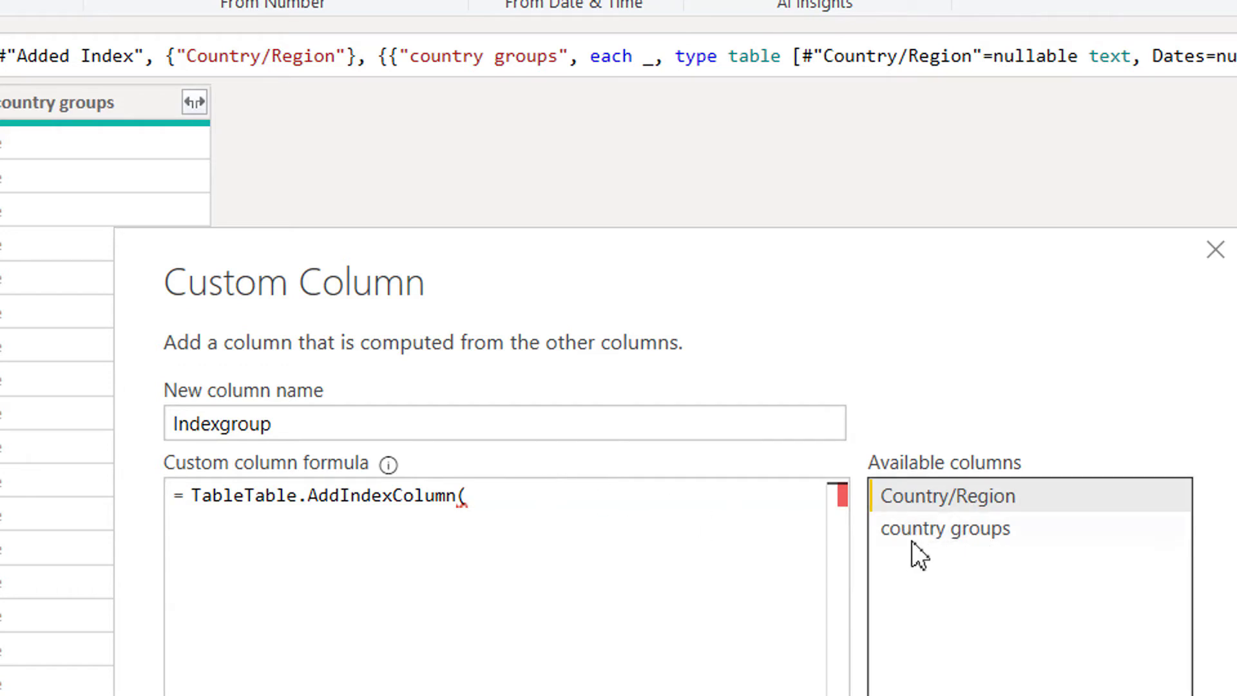
- Insert the country groups column as the function's first argument, written as [#"country groups"]
{"action": "double_click", "coordinate": [929, 530]}
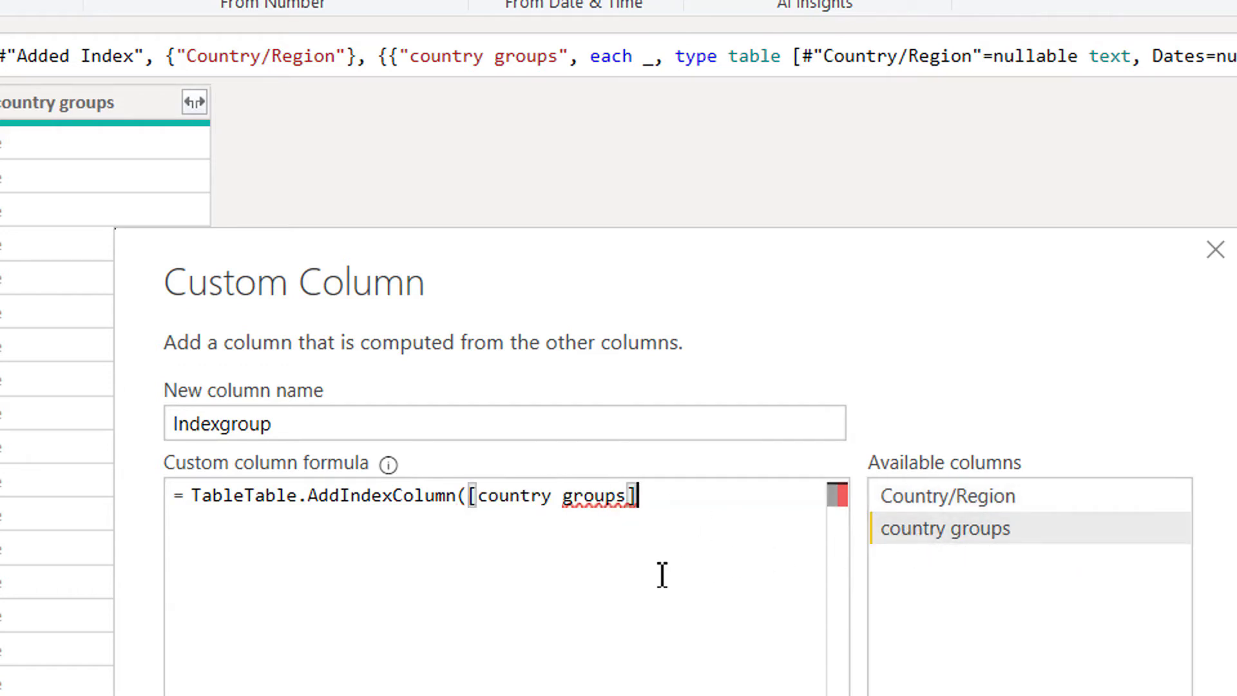
{"action": "type", "text": "\""}
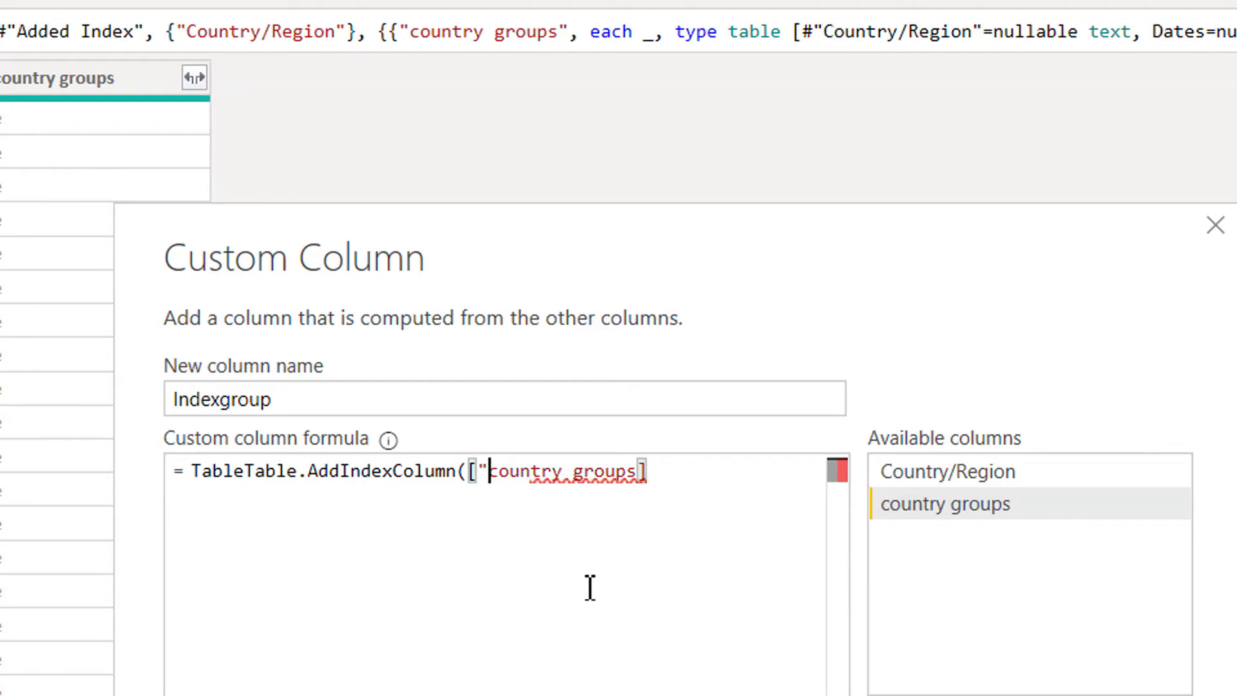
{"action": "key", "text": "Right"}
{"action": "key", "text": "Right"}
{"action": "key", "text": "Right"}
{"action": "key", "text": "Right"}
{"action": "key", "text": "Right"}
{"action": "key", "text": "Right"}
{"action": "key", "text": "Right"}
{"action": "key", "text": "Right"}
{"action": "key", "text": "Right"}
{"action": "key", "text": "Right"}
{"action": "key", "text": "Right"}
{"action": "key", "text": "Right"}
{"action": "key", "text": "Right"}
{"action": "key", "text": "Right"}
{"action": "type", "text": "\""}
{"action": "key", "text": "Left"}
{"action": "key", "text": "Left"}
{"action": "key", "text": "Left"}
{"action": "key", "text": "Left"}
{"action": "key", "text": "Left"}
{"action": "key", "text": "Left"}
{"action": "key", "text": "Left"}
{"action": "key", "text": "Left"}
{"action": "key", "text": "Left"}
{"action": "key", "text": "Left"}
{"action": "key", "text": "Left"}
{"action": "key", "text": "Left"}
{"action": "key", "text": "Left"}
{"action": "key", "text": "Left"}
{"action": "key", "text": "Left"}
{"action": "key", "text": "Left"}
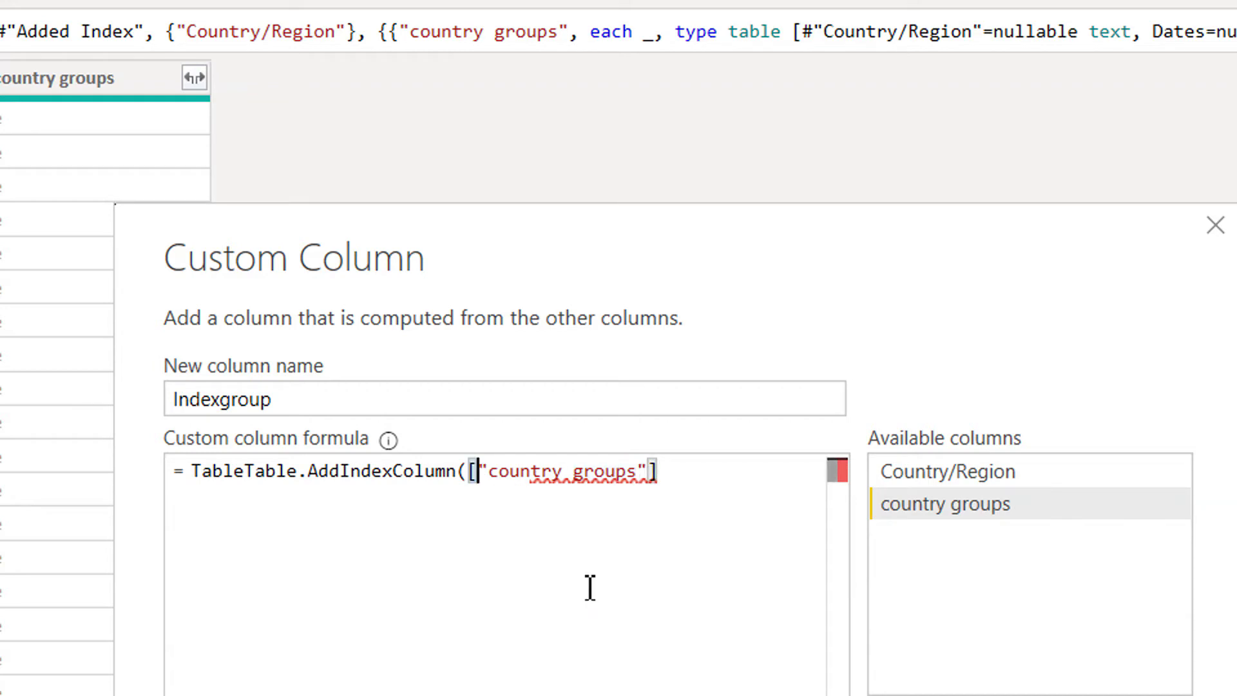
{"action": "type", "text": "#"}
{"action": "left_click", "coordinate": [590, 586]}
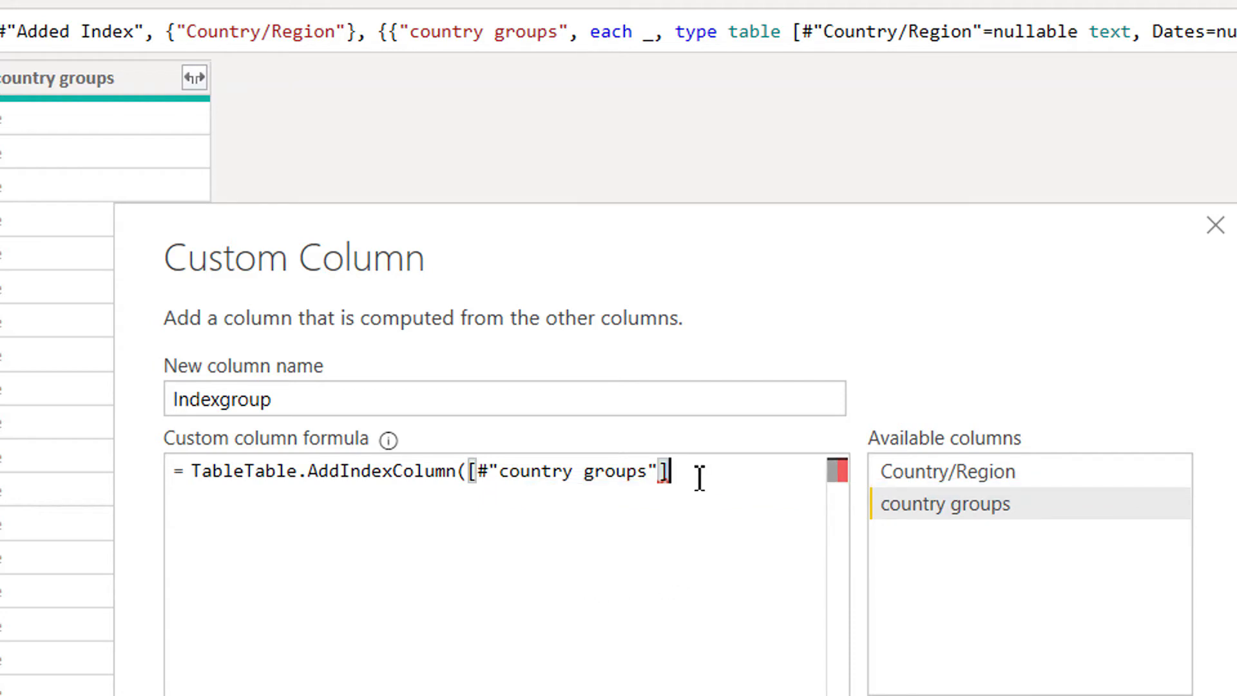
- Complete the formula with the arguments "newindex", 0 and 1, close the parenthesis, and create the custom column
{"action": "type", "text": ","}
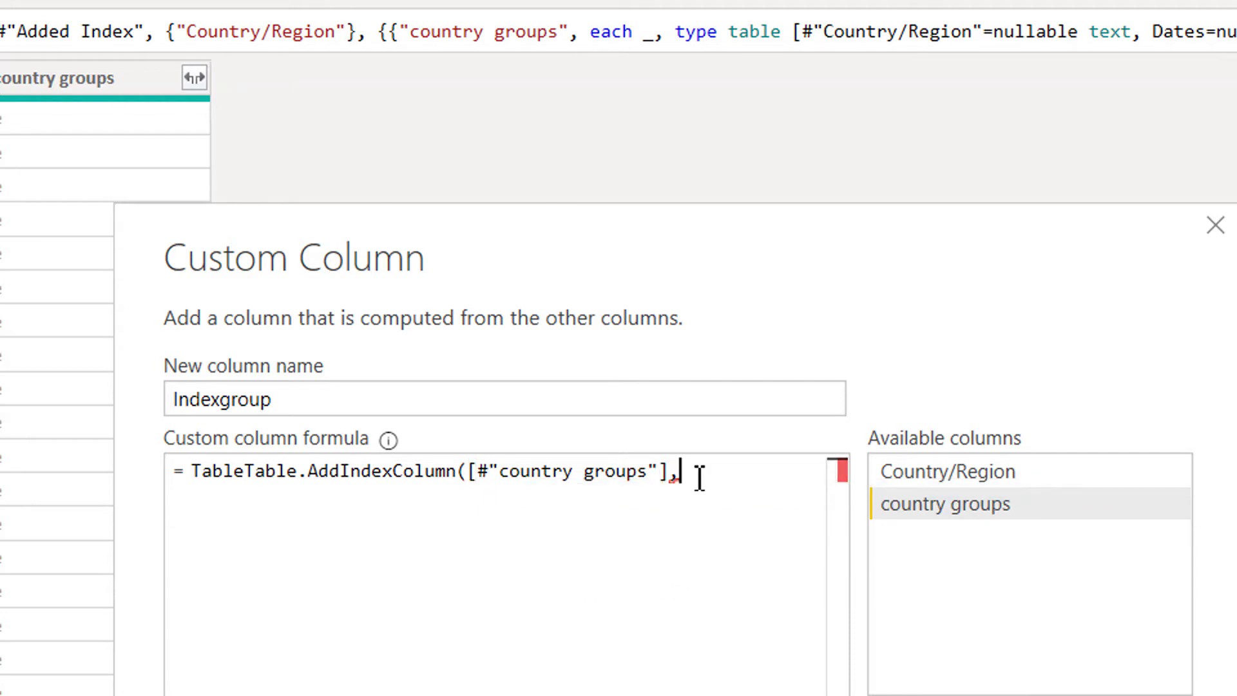
{"action": "type", "text": "\"\"newindex"}
{"action": "key", "text": "Right"}
{"action": "type", "text": ",0,1"}
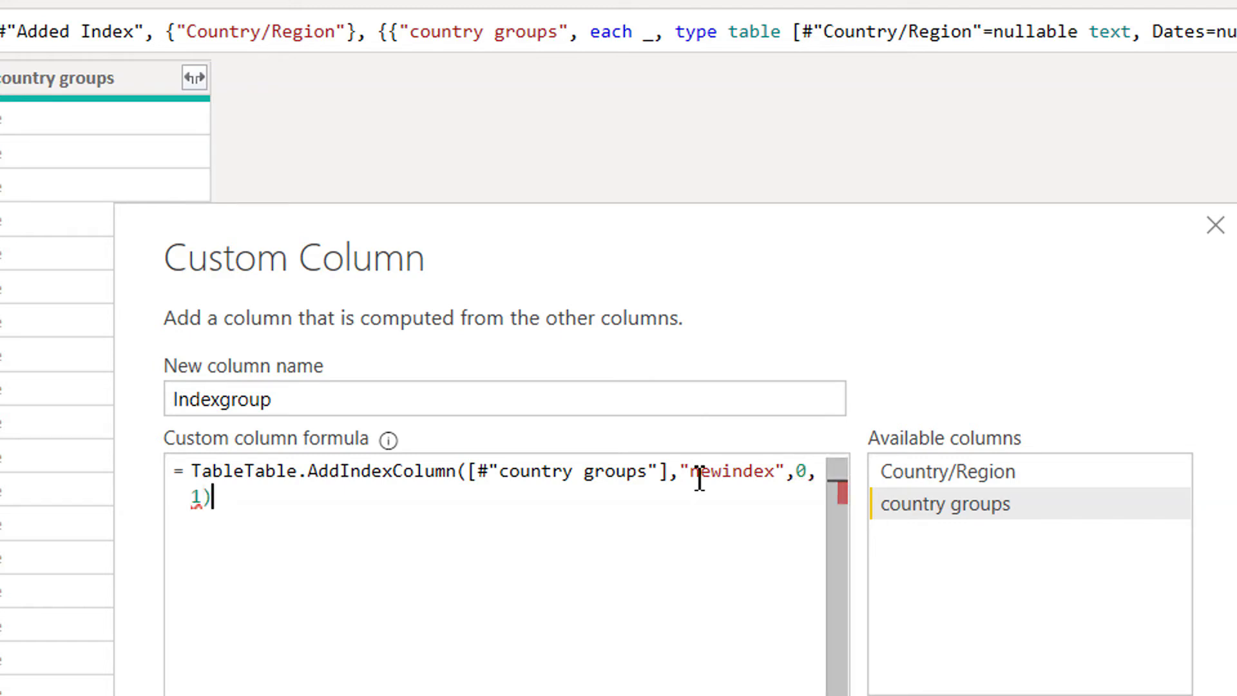
{"action": "type", "text": ")"}
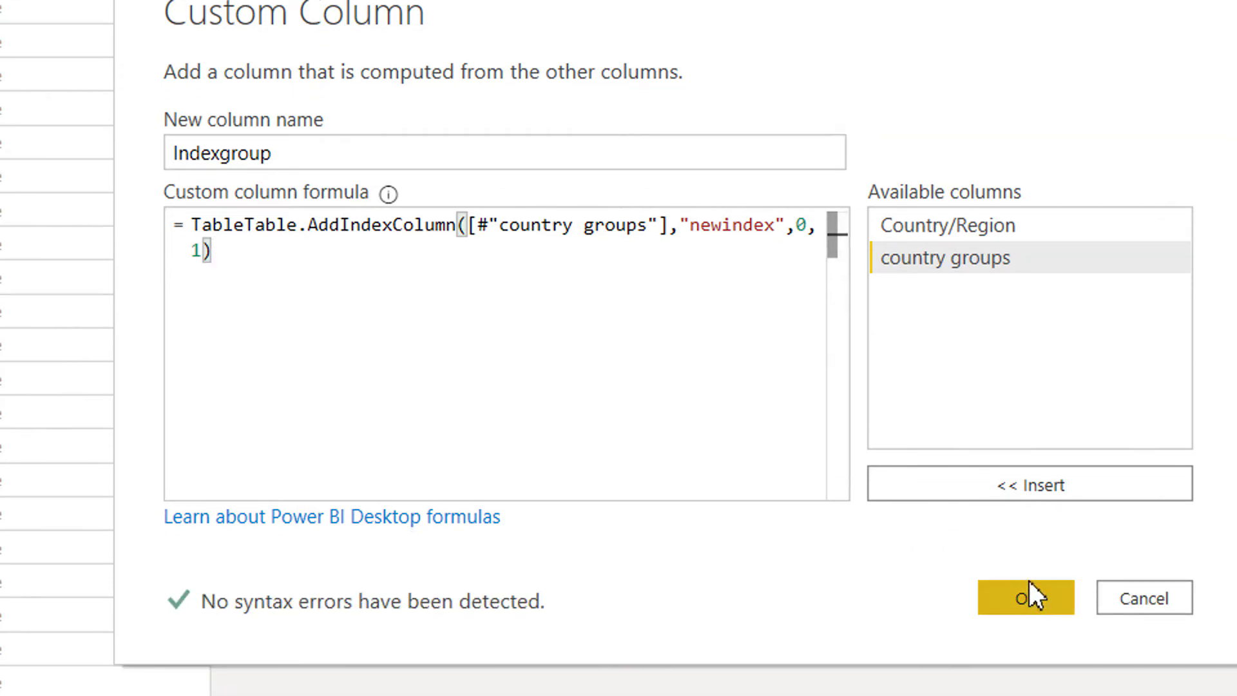
{"action": "left_click", "coordinate": [1029, 591]}
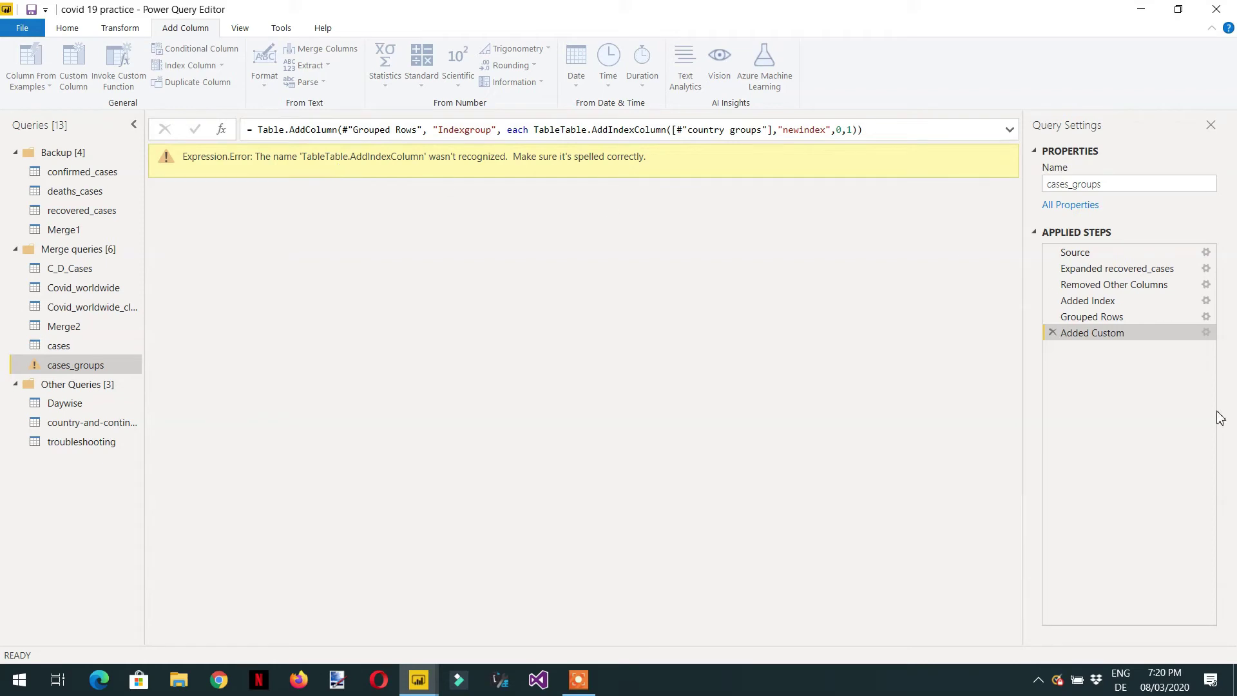
- Edit the Added Custom step's formula to remove the duplicate "Table" prefix before Table.AddIndexColumn, and apply the correction
{"action": "left_click", "coordinate": [1206, 333]}
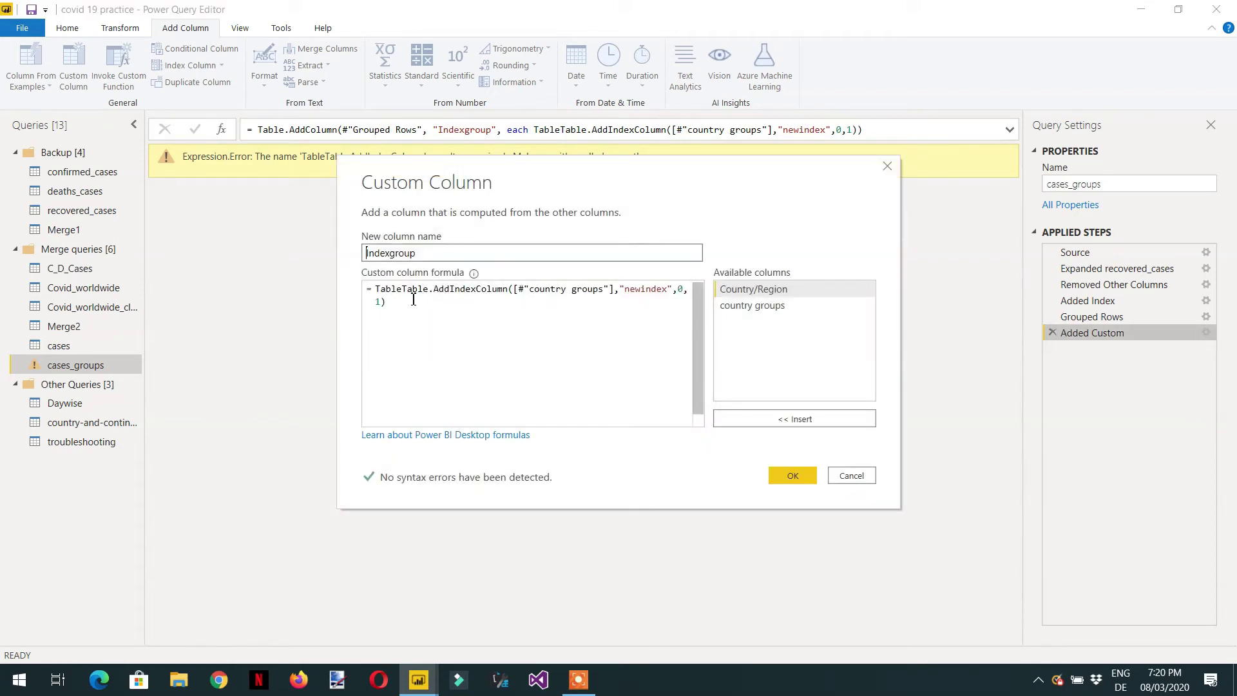
{"action": "left_click_drag", "start_coordinate": [401, 290], "coordinate": [375, 293]}
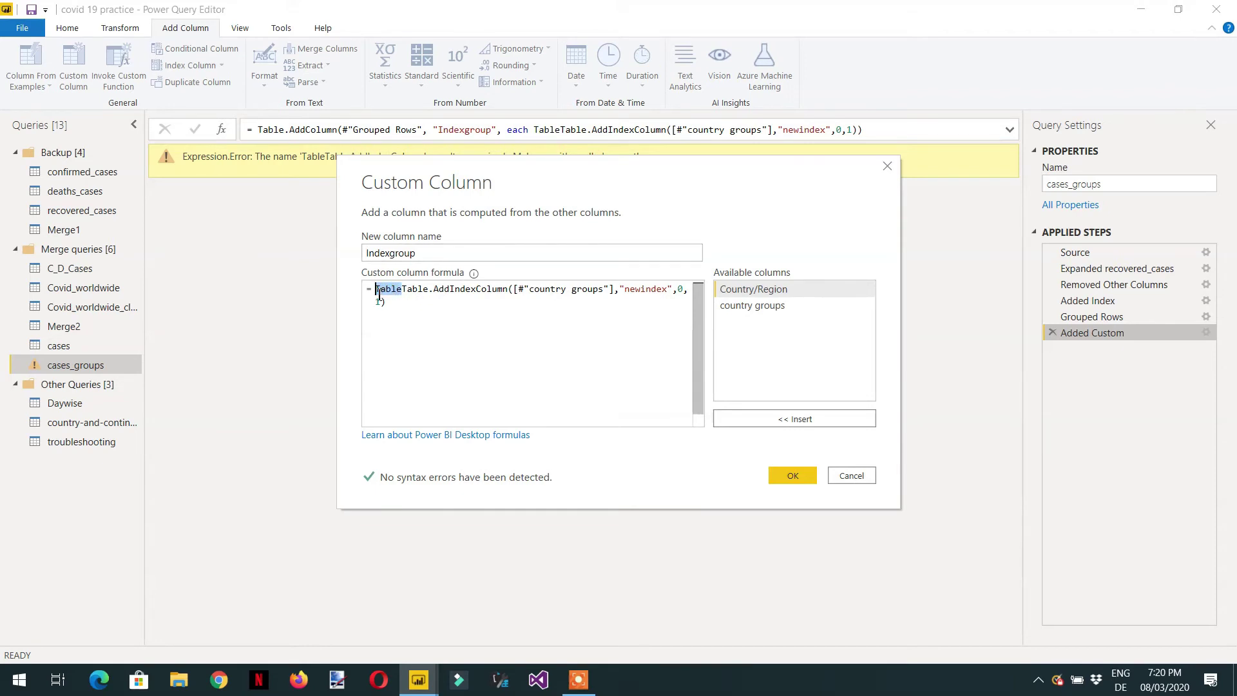
{"action": "key", "text": "Delete"}
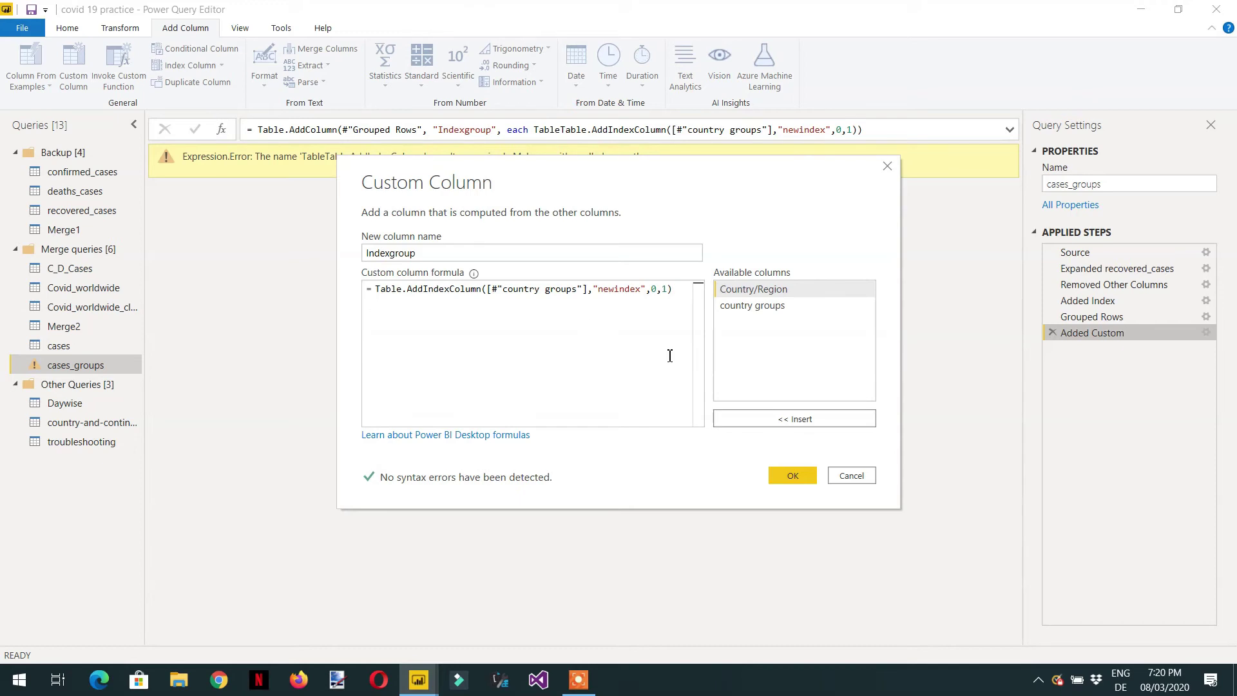
{"action": "left_click", "coordinate": [794, 476]}
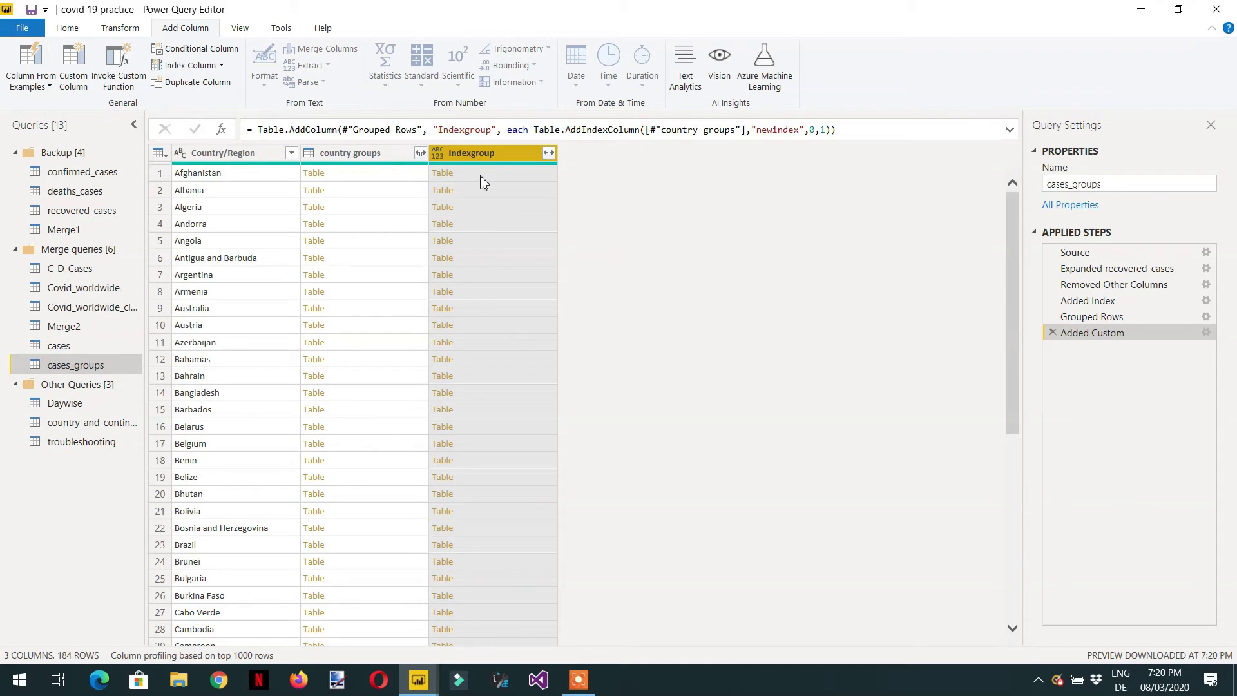
- Preview nested tables in Indexgroup, and expand the column to Dates, Confirmed and newindex, keeping the original column name as prefix
{"action": "left_click", "coordinate": [481, 181]}
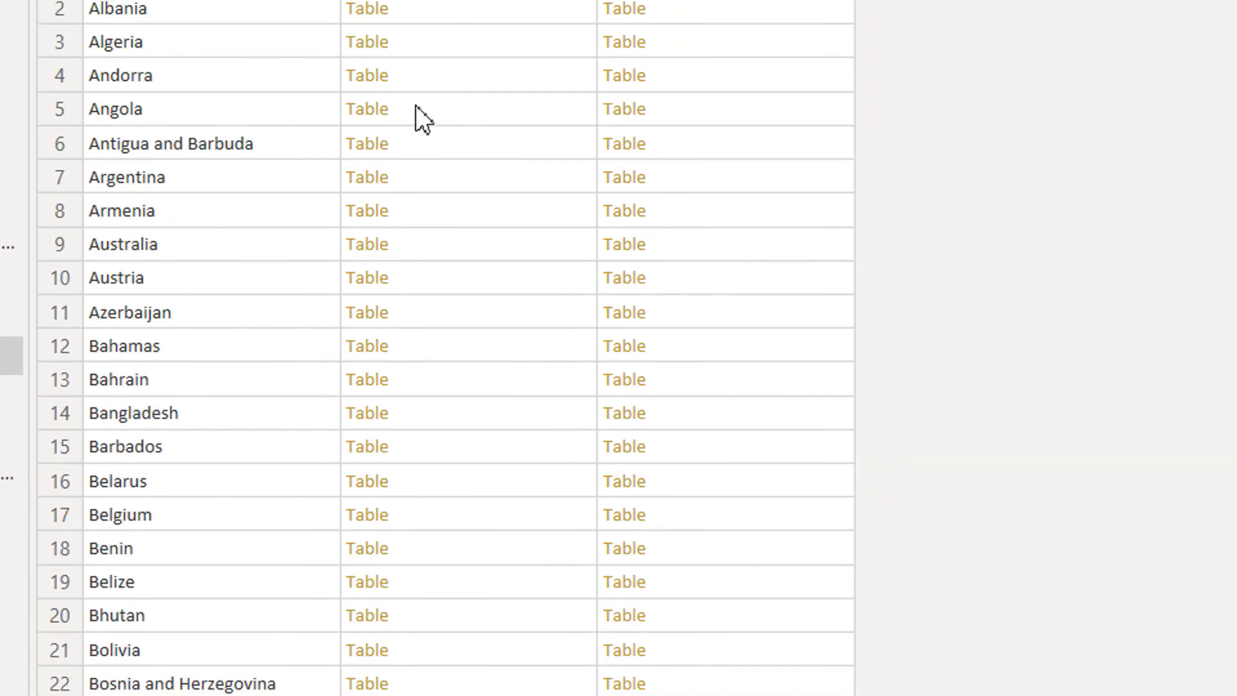
{"action": "left_click", "coordinate": [690, 109]}
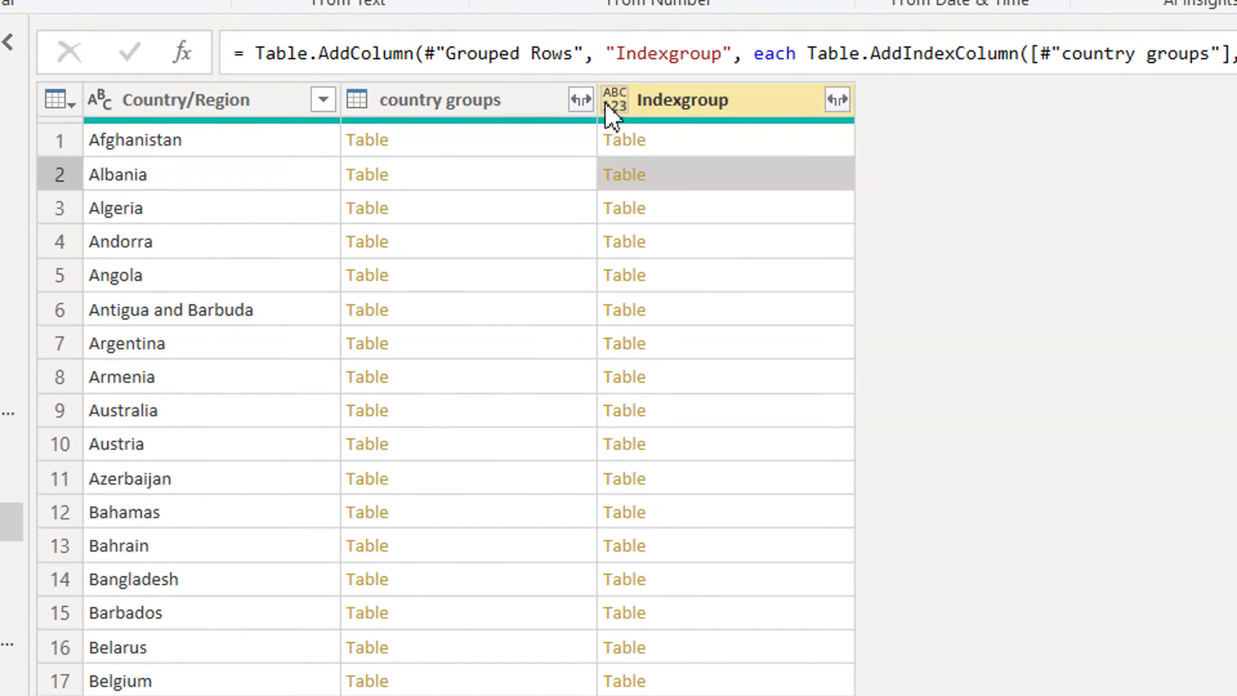
{"action": "left_click", "coordinate": [837, 104]}
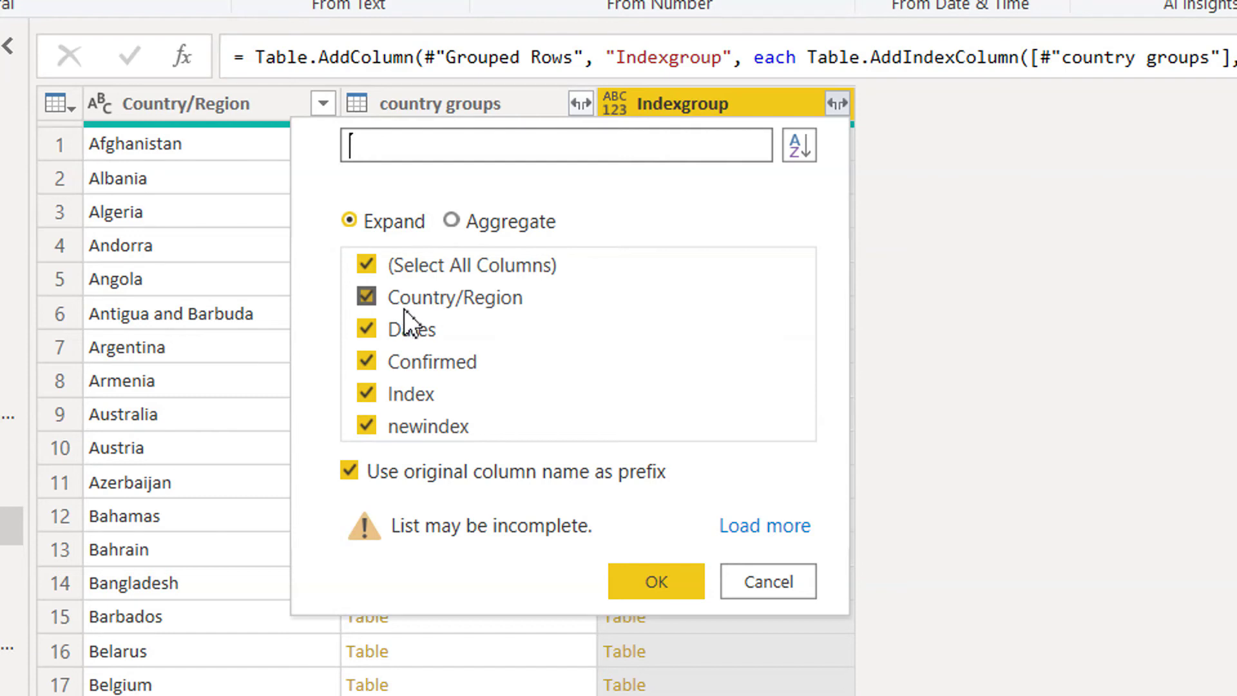
{"action": "left_click", "coordinate": [366, 298]}
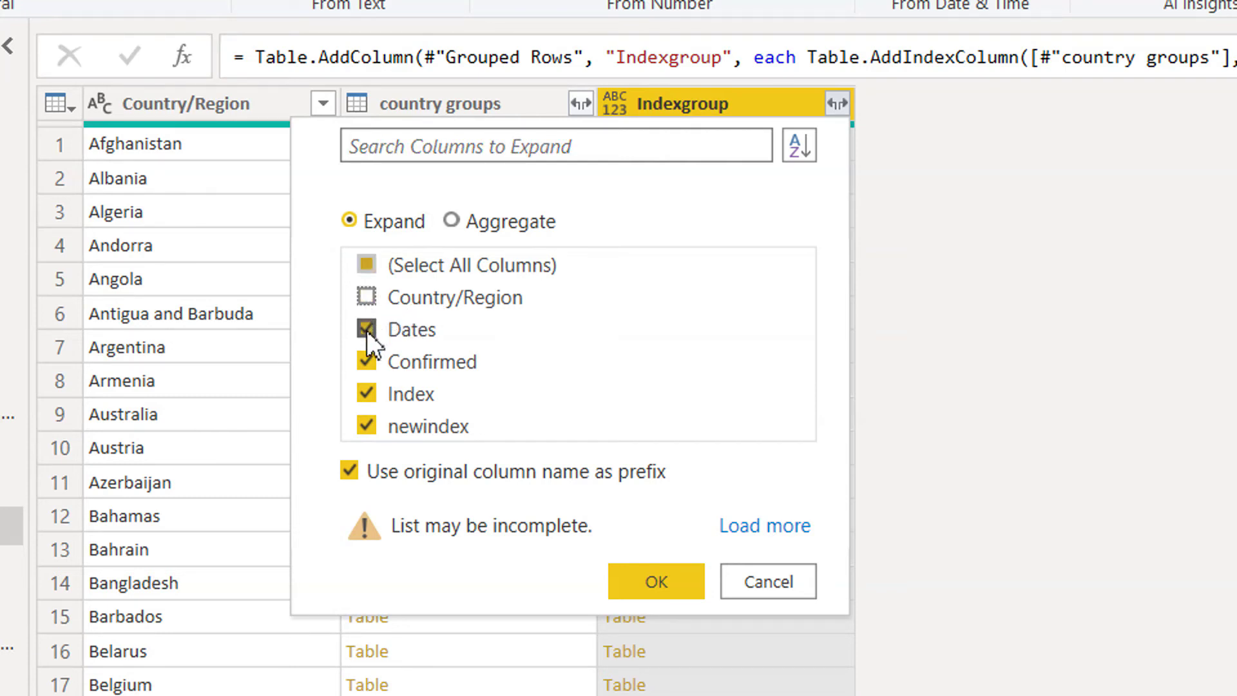
{"action": "left_click", "coordinate": [365, 393]}
{"action": "left_click", "coordinate": [642, 580]}
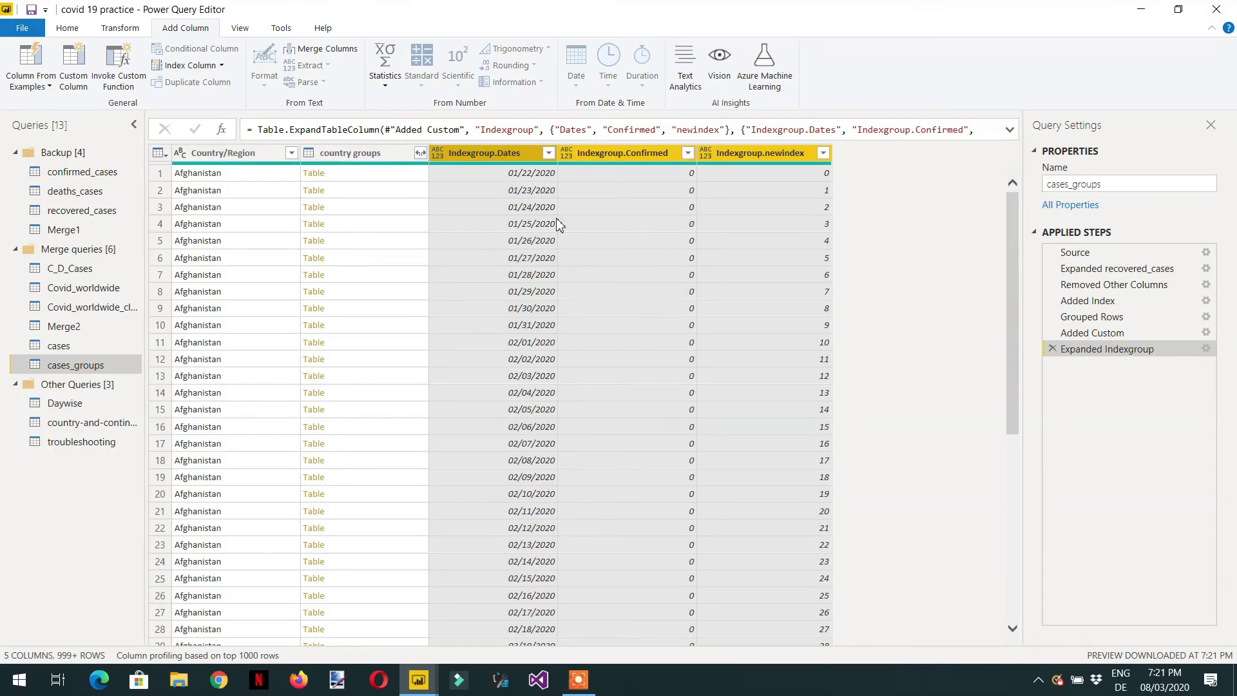
- Remove the country groups column from the expanded query
{"action": "right_click", "coordinate": [358, 149]}
{"action": "left_click", "coordinate": [404, 183]}
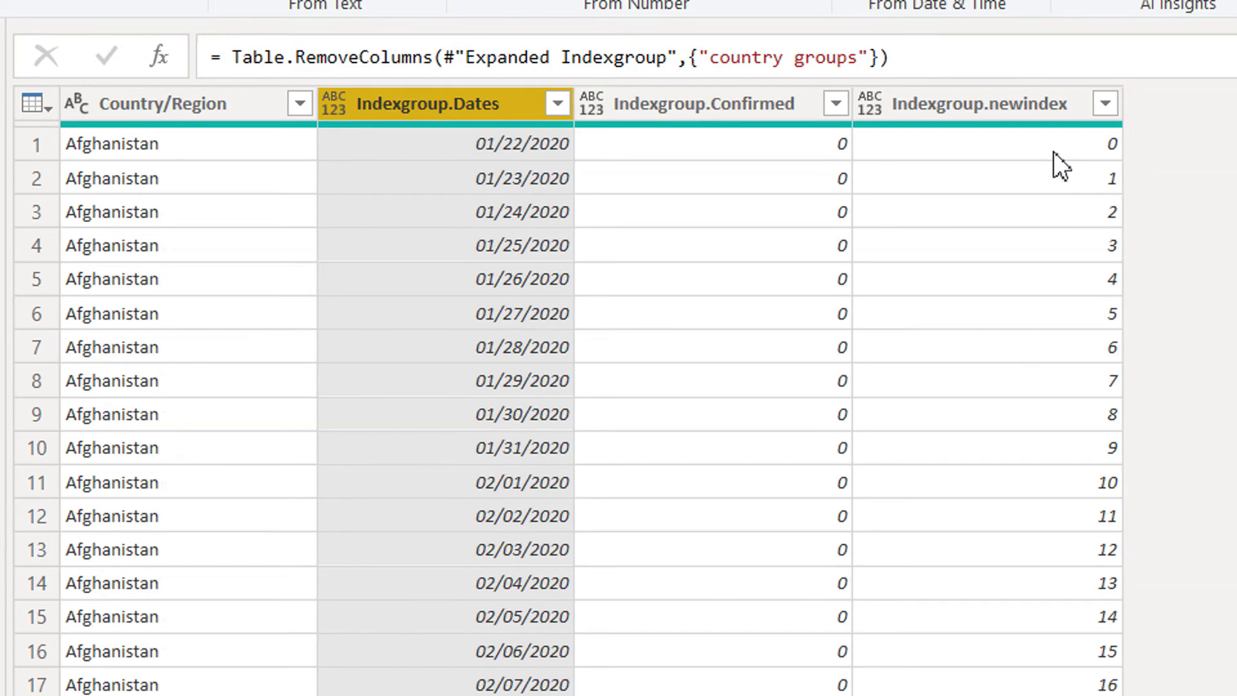
- Examine the Indexgroup.newindex values across the Afghanistan, Albania, Algeria and Andorra rows to check where the numbering restarts
{"action": "scroll", "coordinate": [741, 216], "scroll_direction": "down", "scroll_amount": 10}
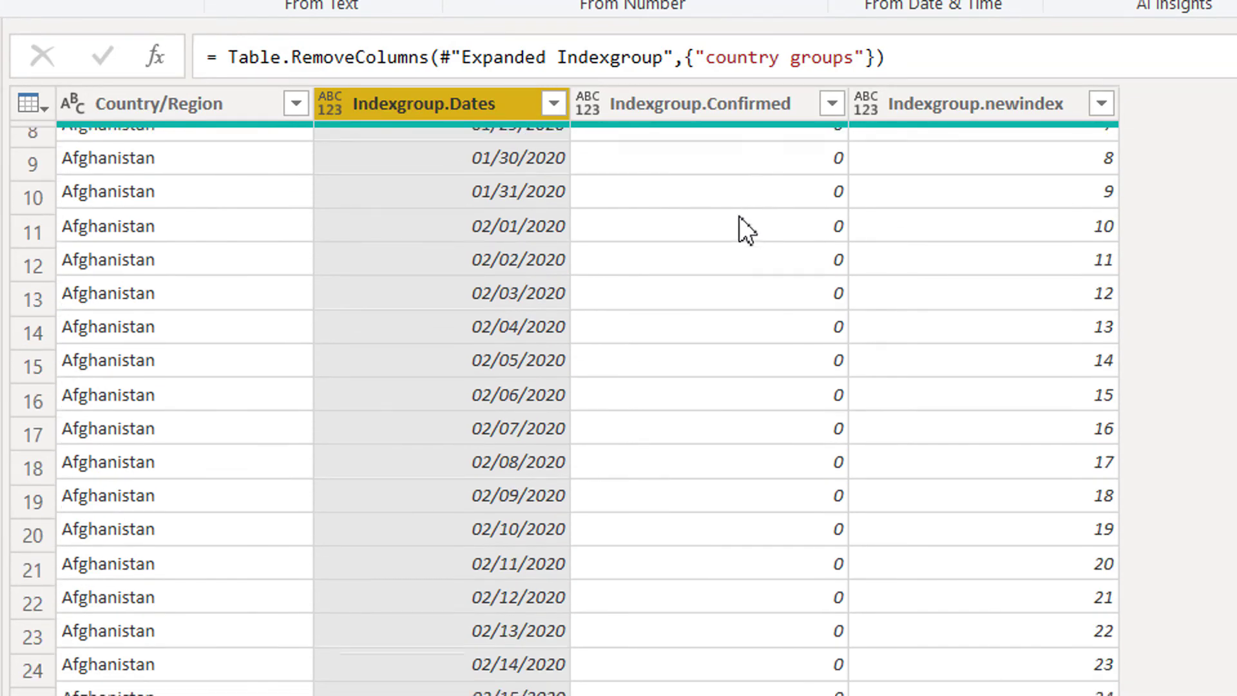
{"action": "scroll", "coordinate": [733, 226], "scroll_direction": "down", "scroll_amount": 15}
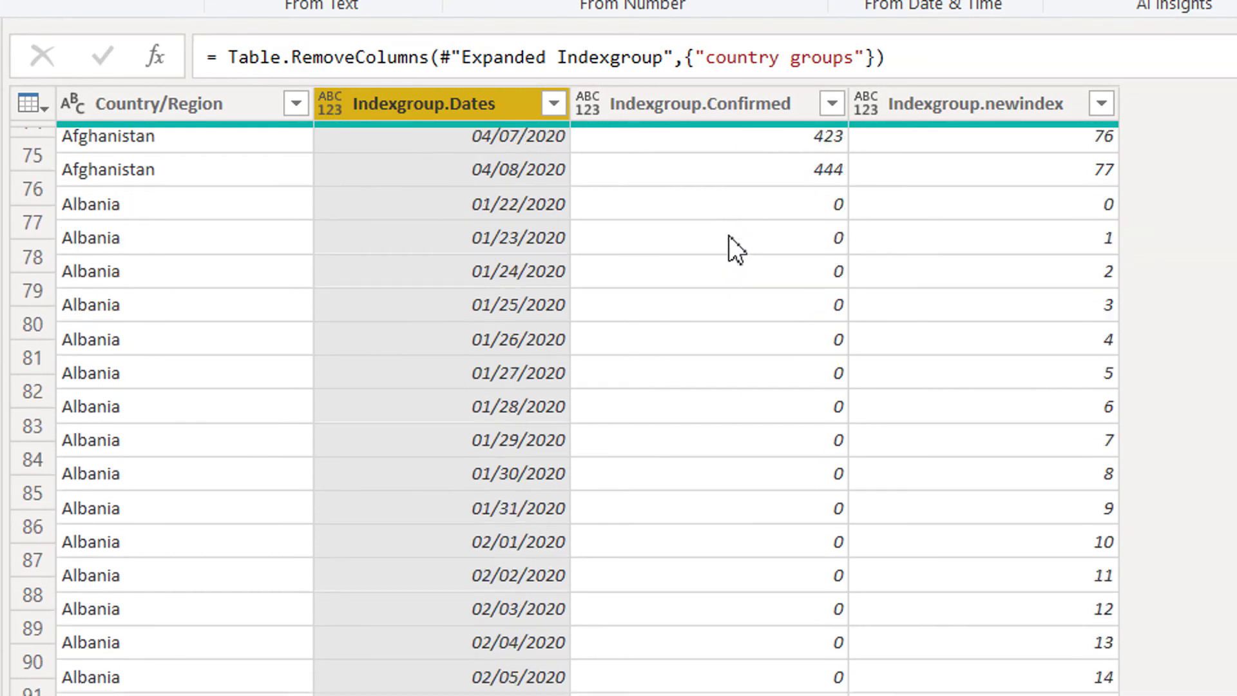
{"action": "scroll", "coordinate": [515, 248], "scroll_direction": "up", "scroll_amount": 2}
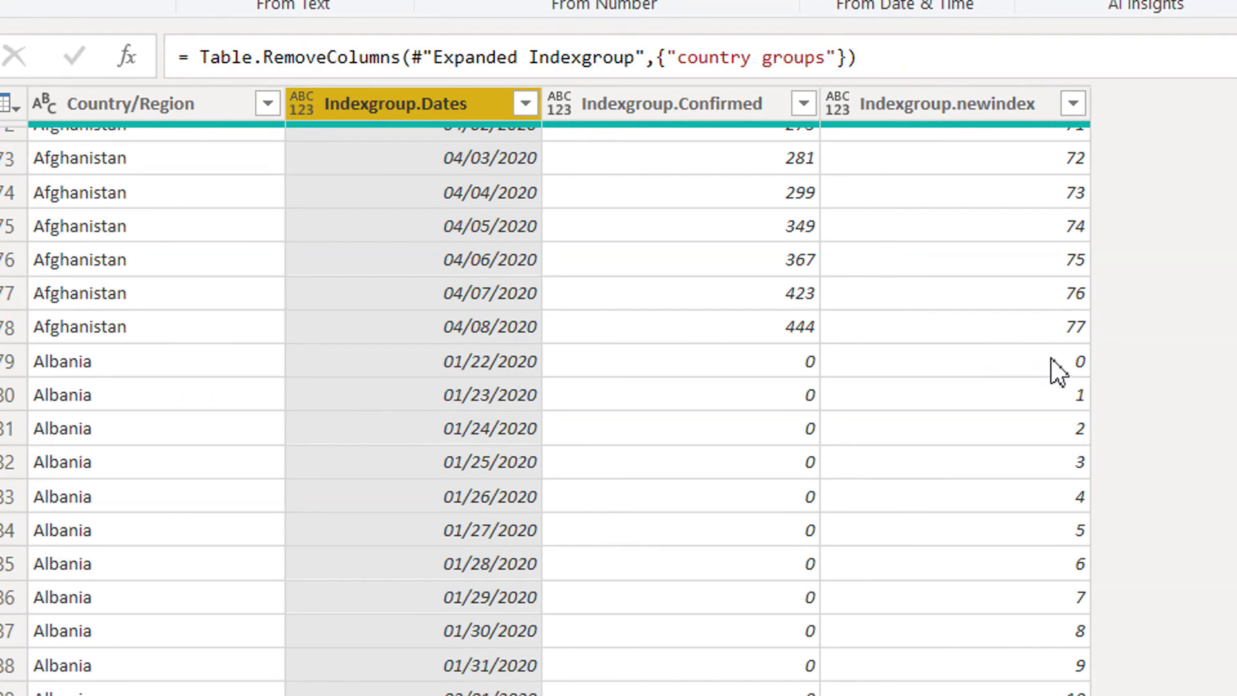
{"action": "scroll", "coordinate": [1010, 358], "scroll_direction": "down", "scroll_amount": 20}
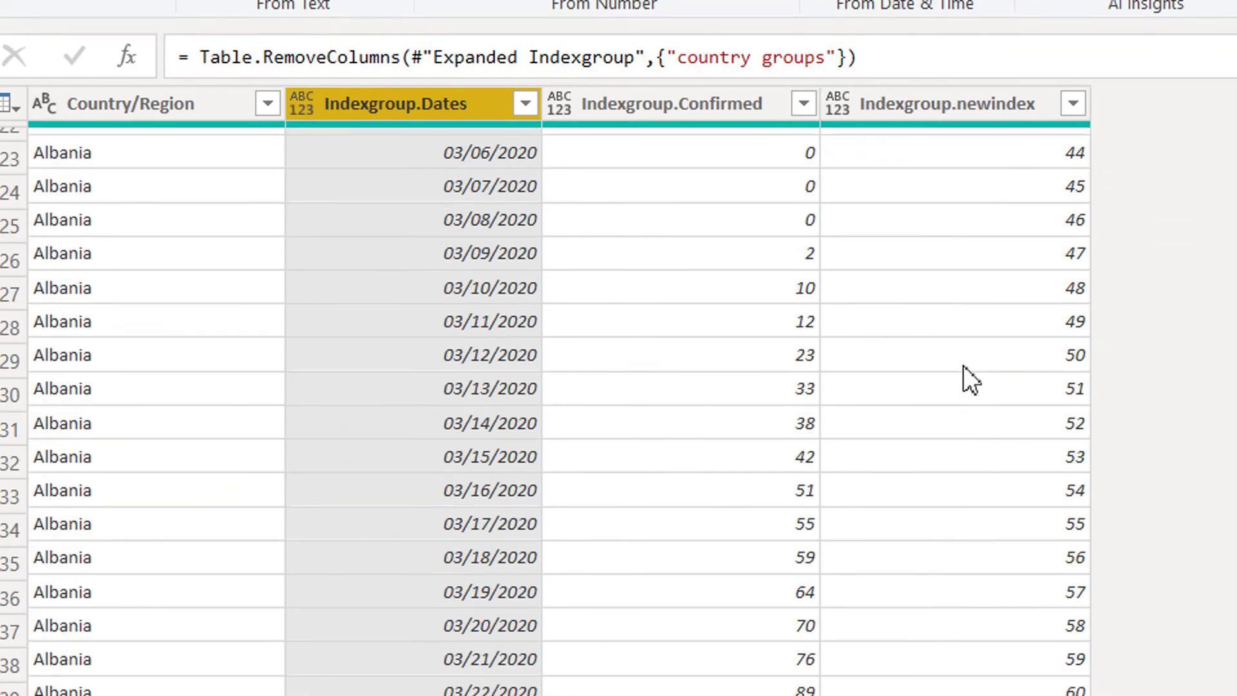
{"action": "scroll", "coordinate": [962, 365], "scroll_direction": "down", "scroll_amount": 20}
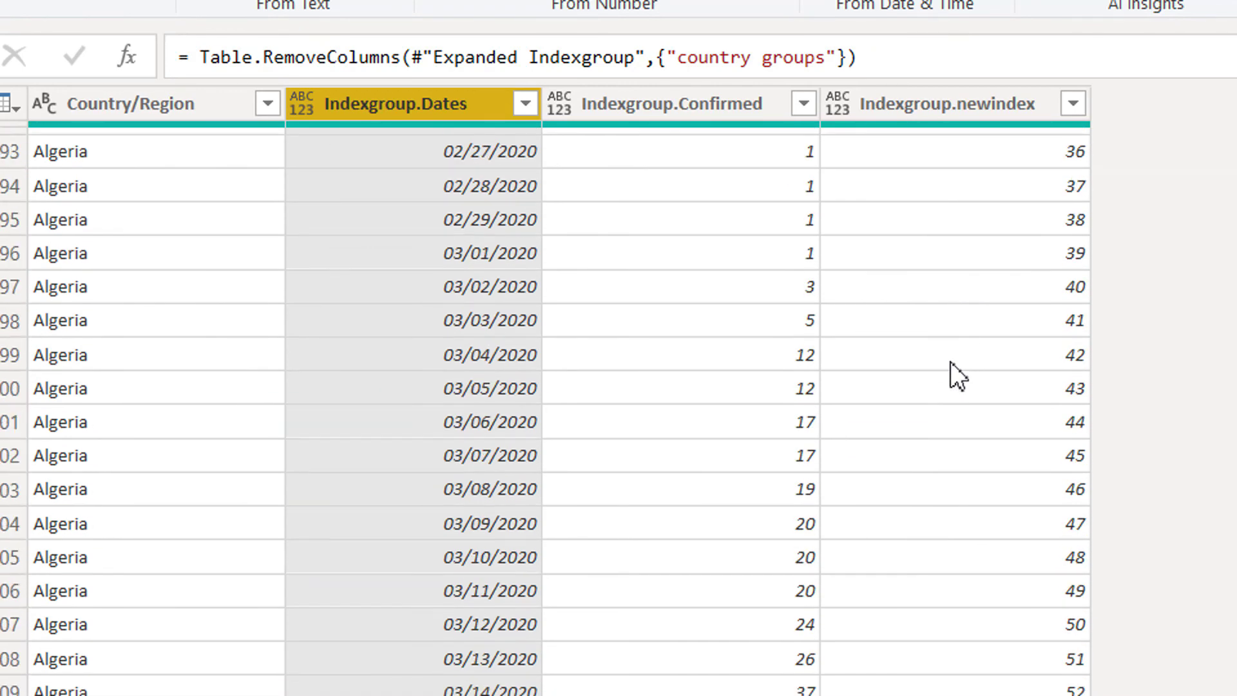
{"action": "scroll", "coordinate": [945, 362], "scroll_direction": "down", "scroll_amount": 18}
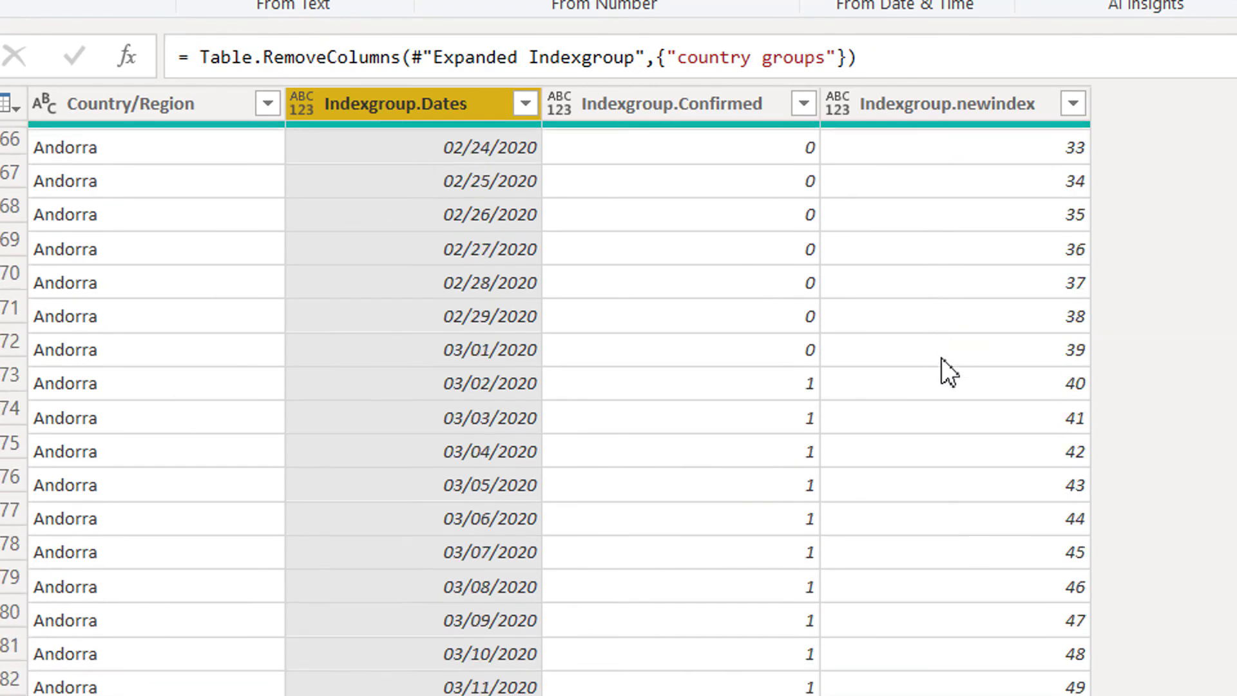
{"action": "scroll", "coordinate": [934, 357], "scroll_direction": "up", "scroll_amount": 7}
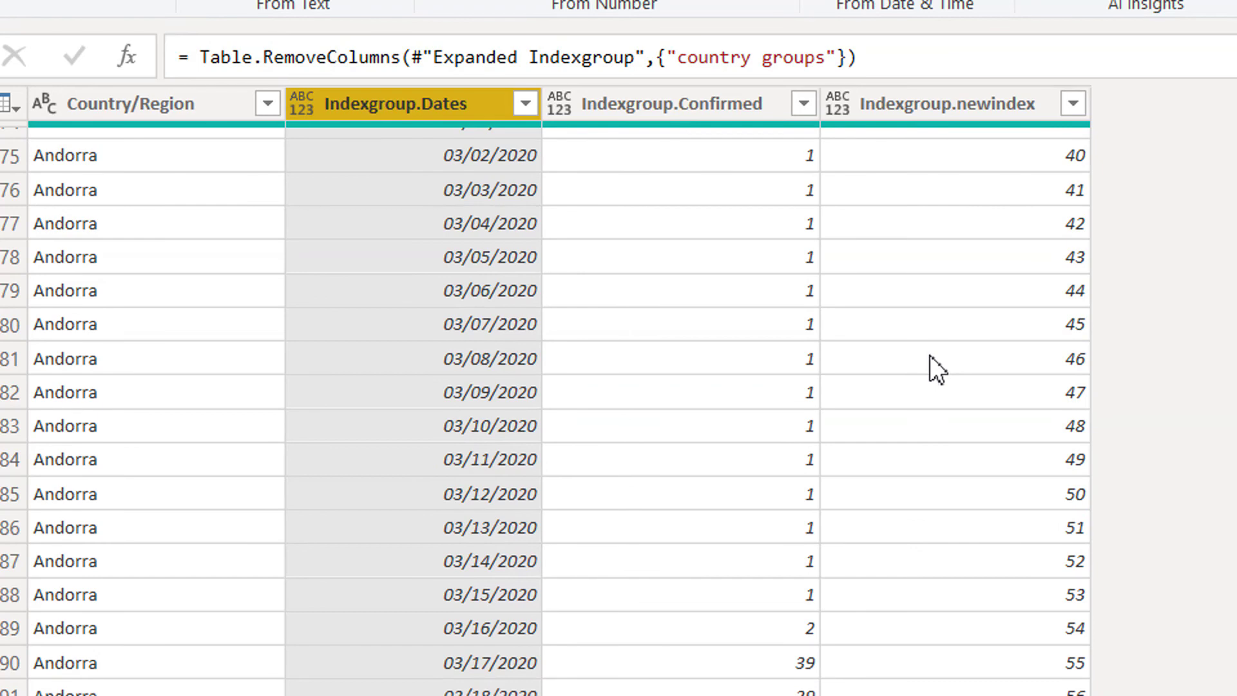
{"action": "scroll", "coordinate": [929, 354], "scroll_direction": "up", "scroll_amount": 9}
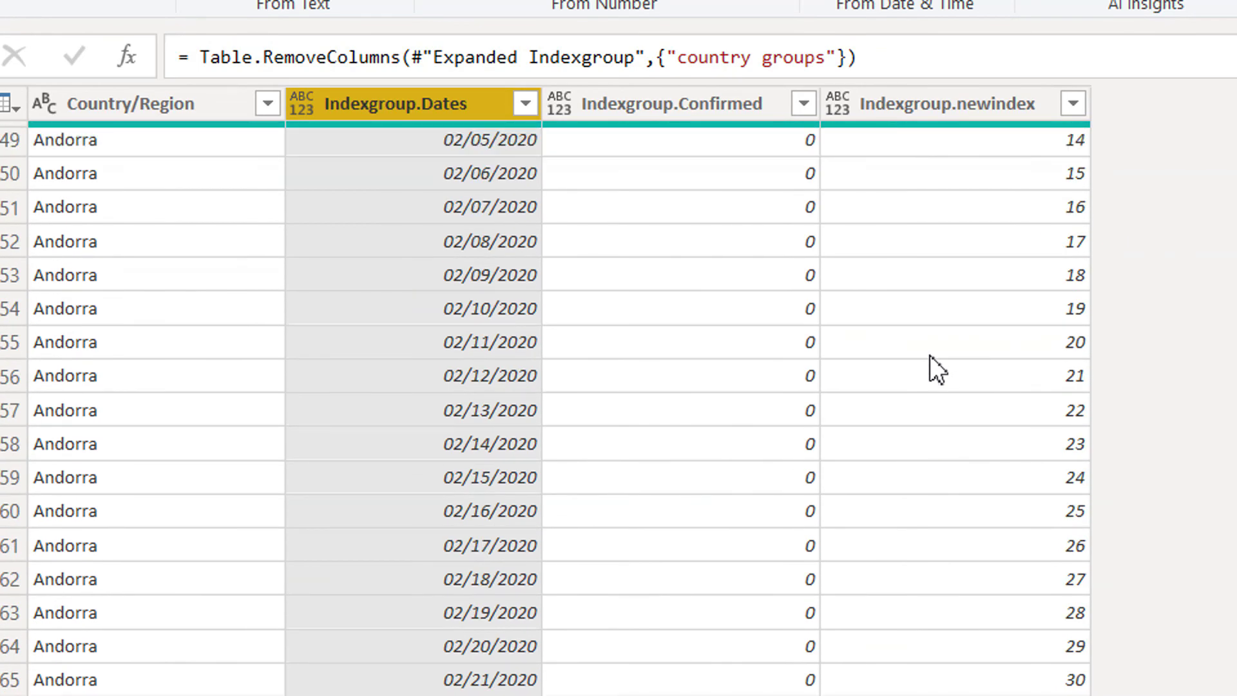
{"action": "scroll", "coordinate": [930, 354], "scroll_direction": "up", "scroll_amount": 7}
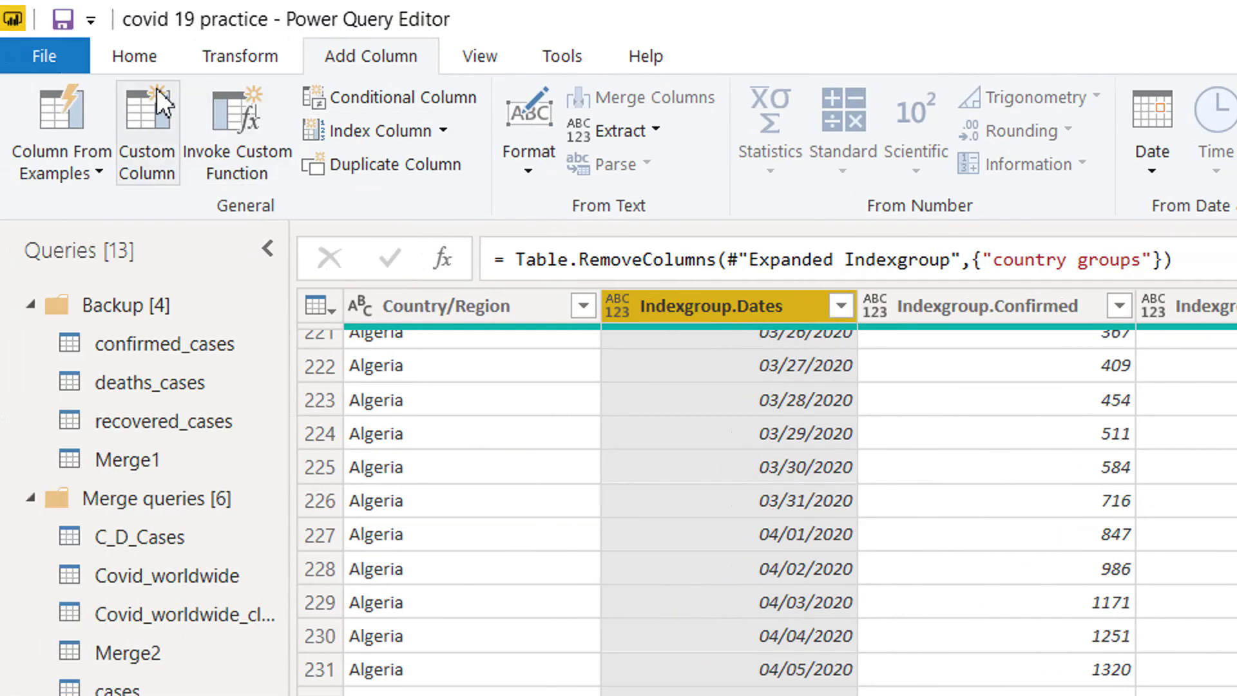
{"action": "left_click", "coordinate": [133, 59]}
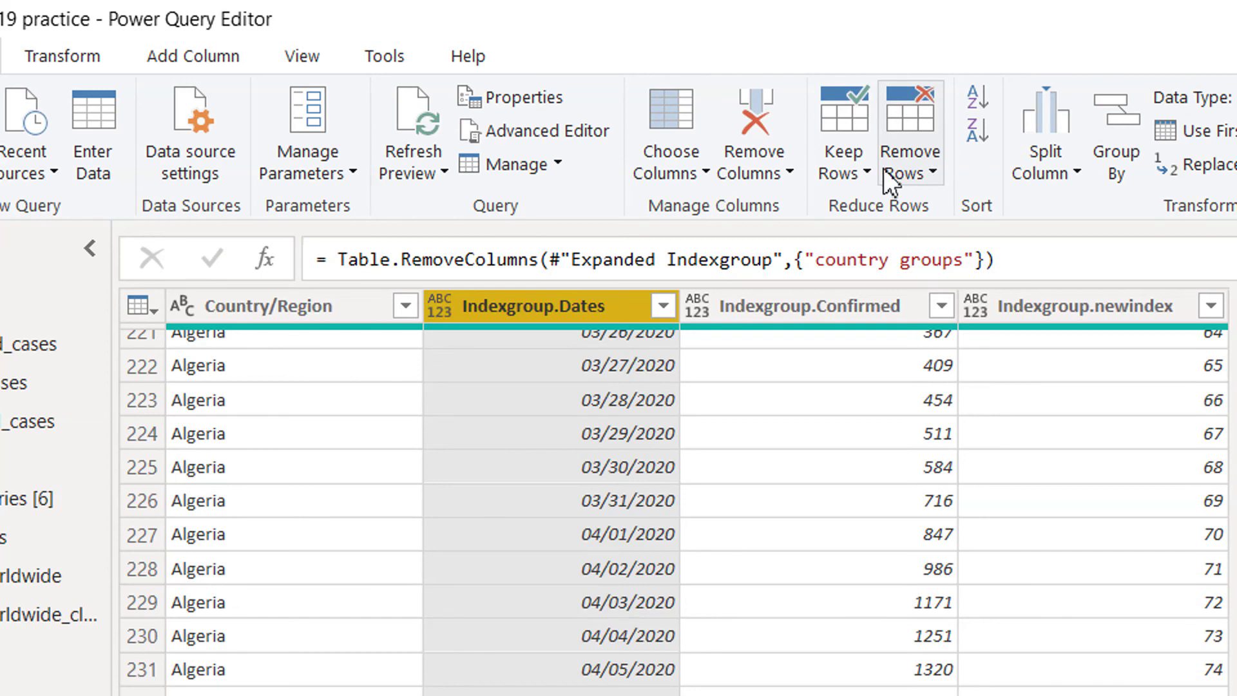
{"action": "left_click", "coordinate": [62, 56]}
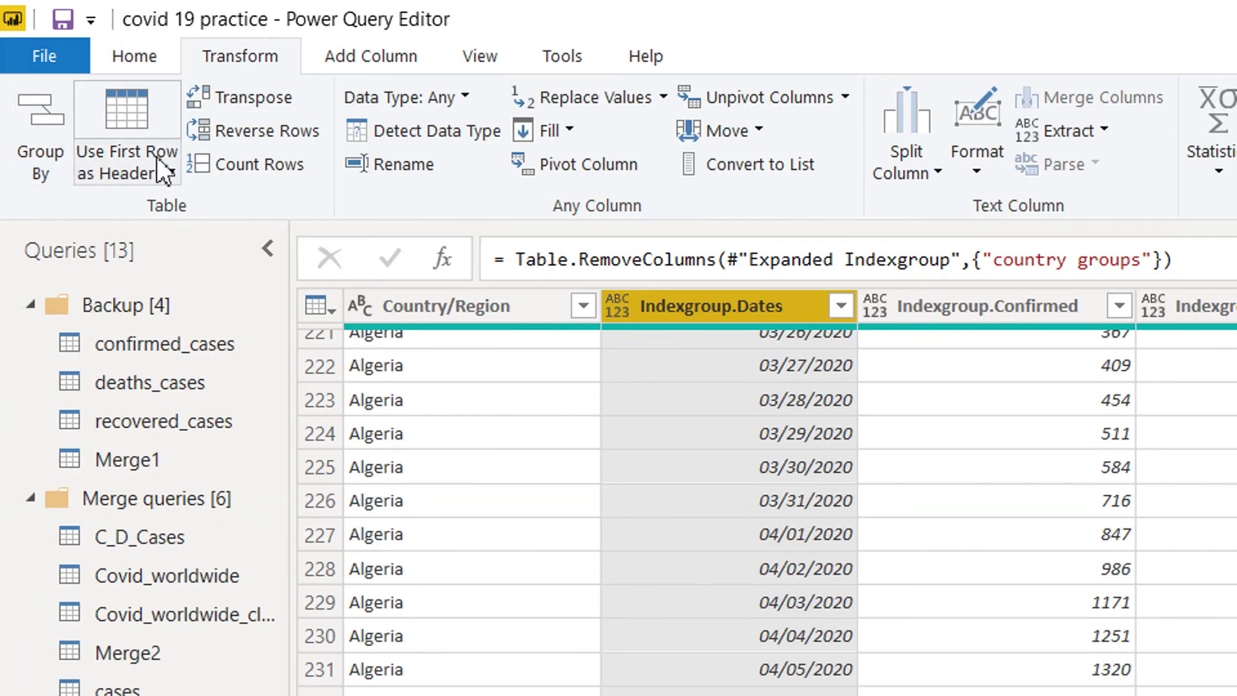